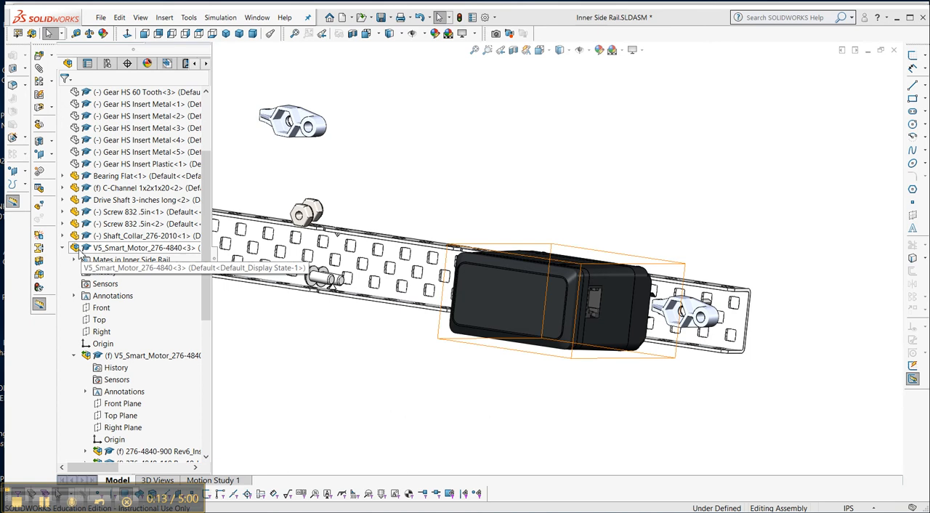
Hide the V5_Smart_Motor_276-4840<3> subassembly to expose the channel and hex nut retainer behind it.
{"action": "left_click", "coordinate": [76, 250]}
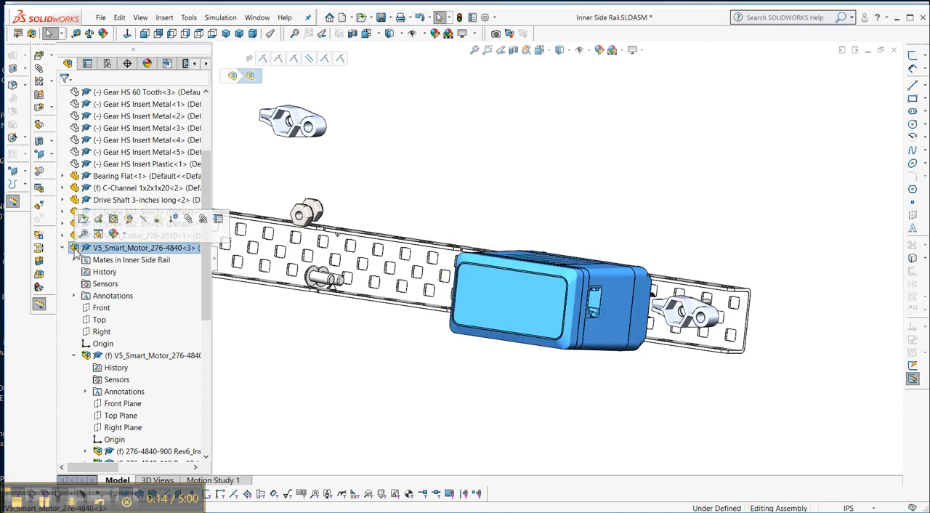
{"action": "left_click", "coordinate": [145, 222]}
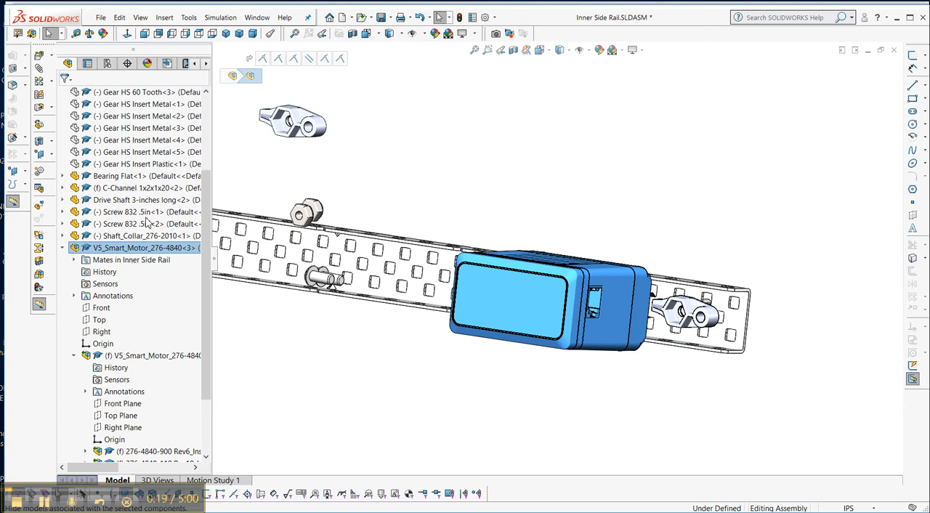
{"action": "scroll", "coordinate": [625, 311], "scroll_direction": "down", "scroll_amount": 3}
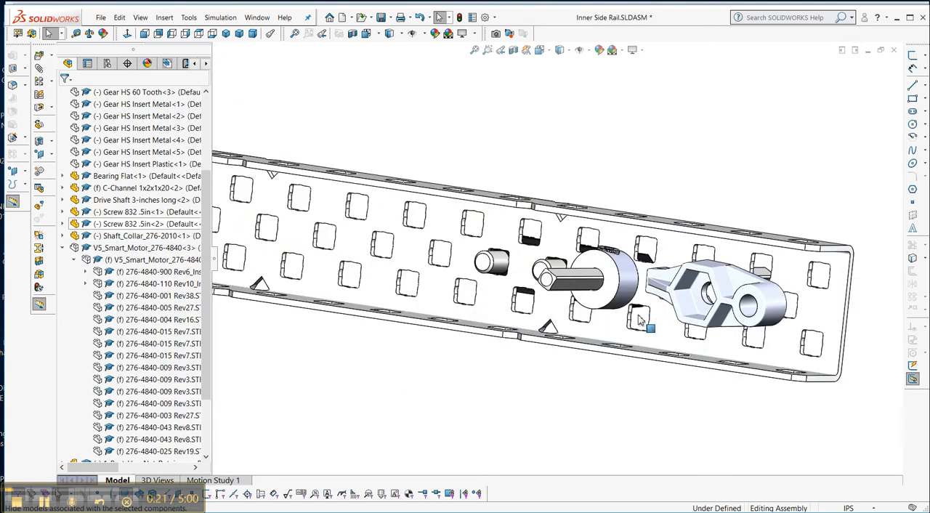
{"action": "scroll", "coordinate": [633, 312], "scroll_direction": "down", "scroll_amount": 3}
{"action": "scroll", "coordinate": [641, 315], "scroll_direction": "up", "scroll_amount": 5}
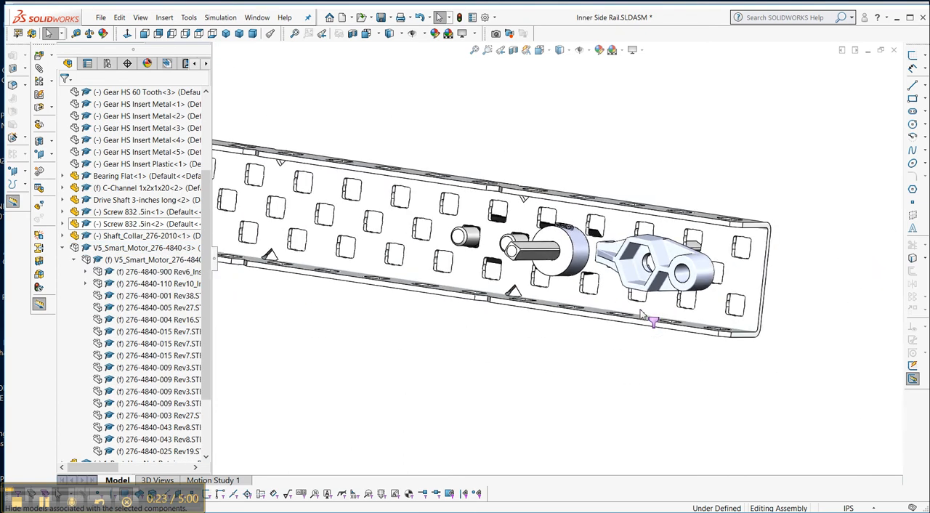
Turn on the display of temporary axes throughout the assembly.
{"action": "middle_click_drag", "start_coordinate": [644, 197], "coordinate": [686, 205]}
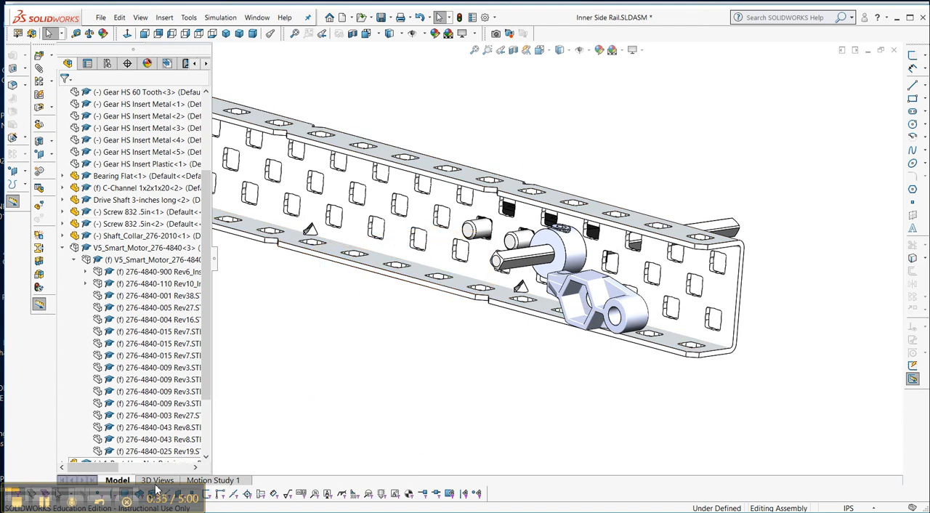
{"action": "left_click_drag", "start_coordinate": [155, 489], "coordinate": [774, 486]}
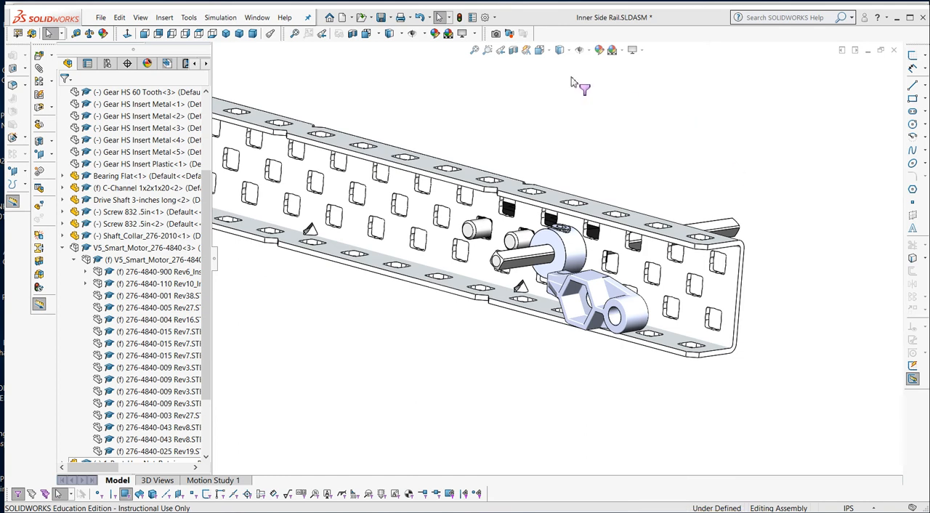
{"action": "left_click", "coordinate": [589, 52]}
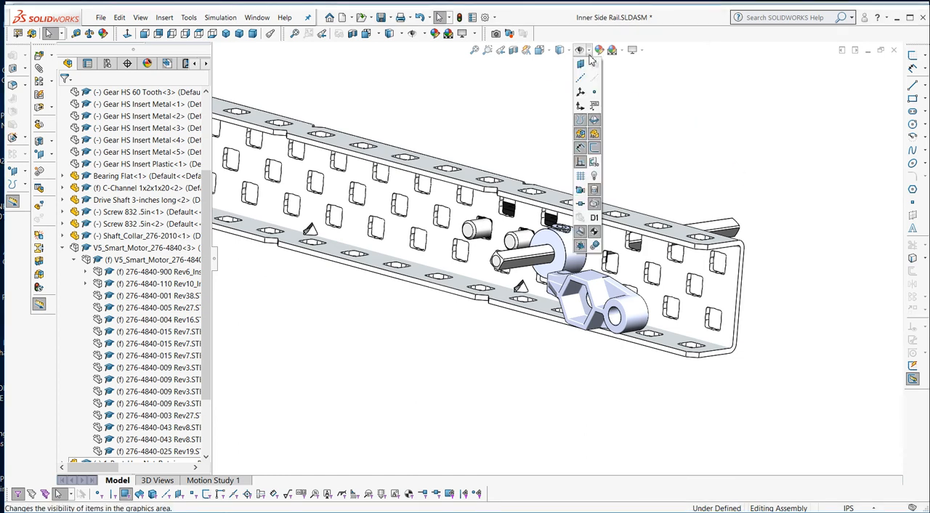
{"action": "left_click", "coordinate": [663, 176]}
Add a coincident mate between the axis of the C-channel's endmost middle-row hole and the bore axis of the nearby hex nut retainer's round post.
{"action": "scroll", "coordinate": [614, 205], "scroll_direction": "down", "scroll_amount": 1}
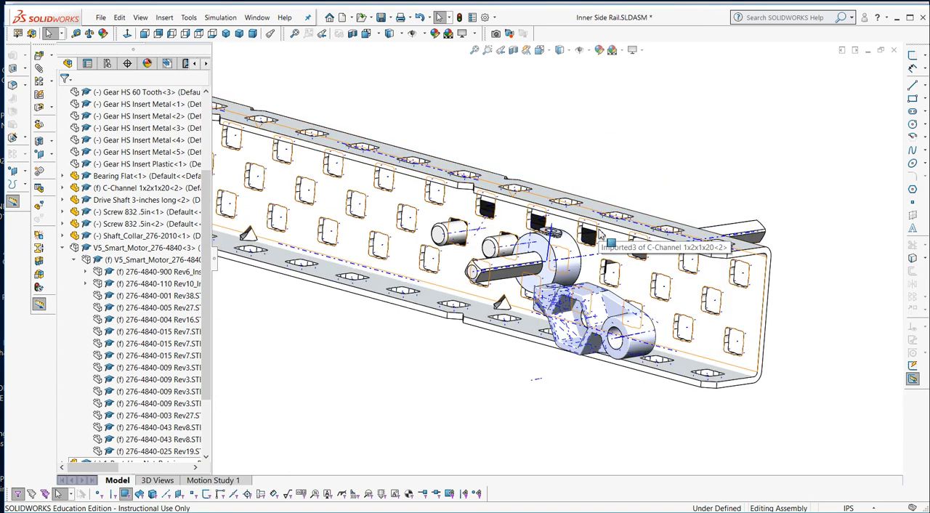
{"action": "scroll", "coordinate": [616, 249], "scroll_direction": "down", "scroll_amount": 5}
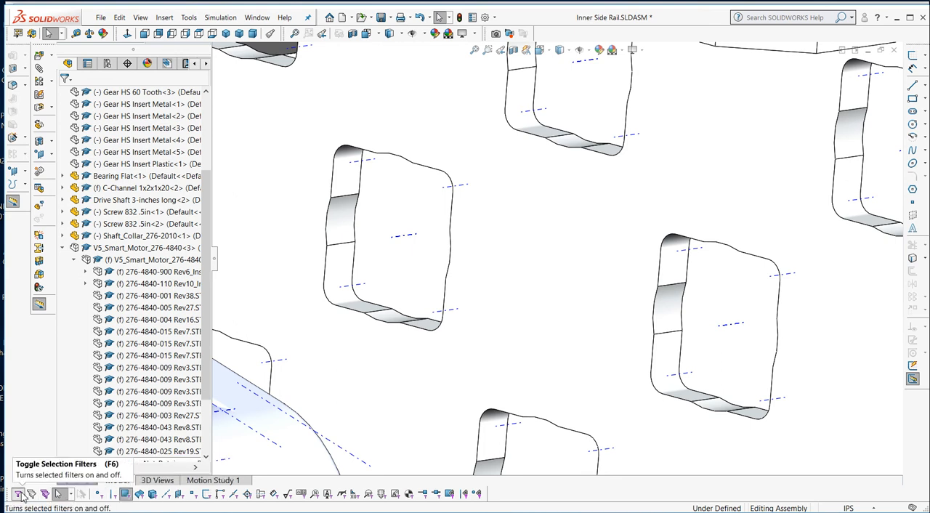
{"action": "left_click", "coordinate": [732, 329]}
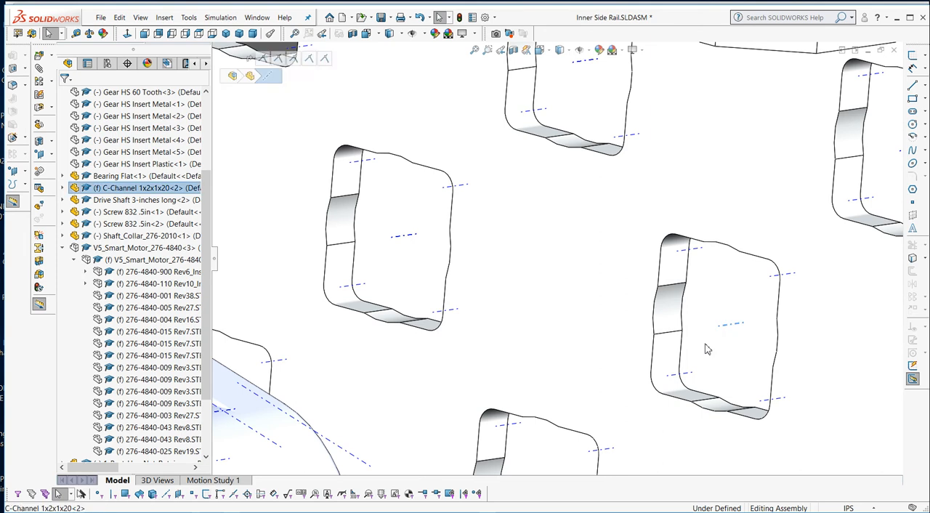
{"action": "scroll", "coordinate": [589, 350], "scroll_direction": "up", "scroll_amount": 5}
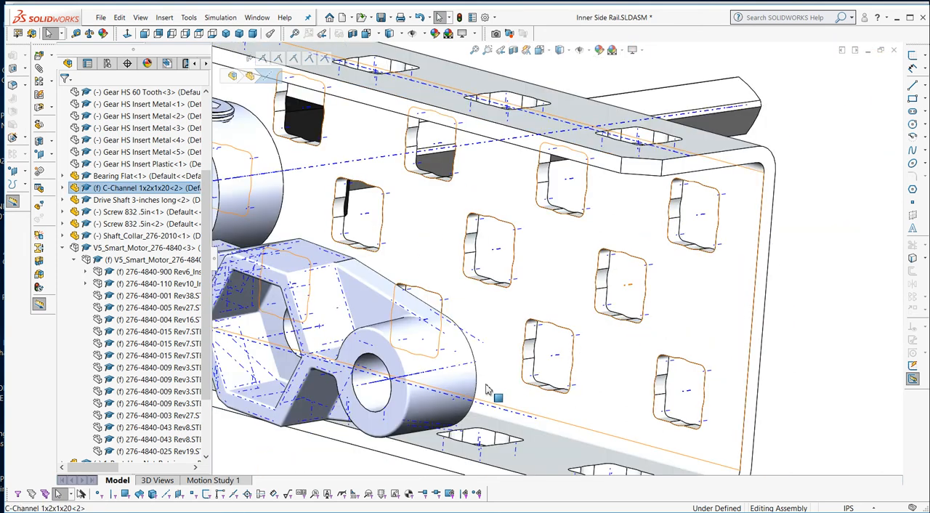
{"action": "scroll", "coordinate": [465, 364], "scroll_direction": "down", "scroll_amount": 8}
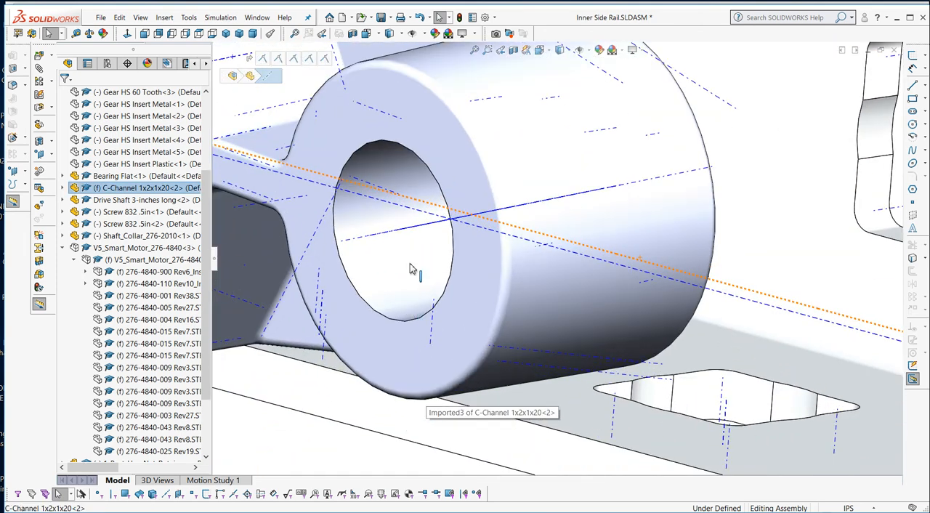
{"action": "left_click", "coordinate": [408, 228], "text": "ctrl"}
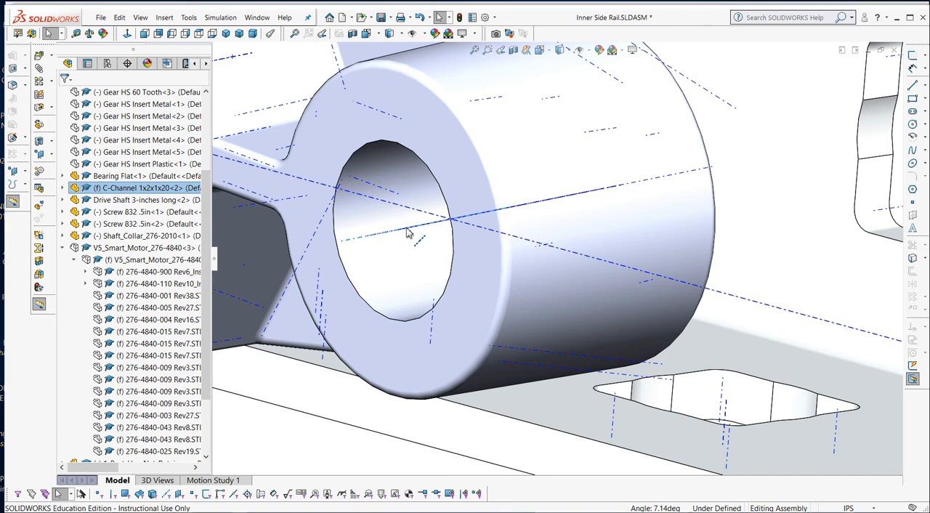
{"action": "left_click", "coordinate": [436, 221]}
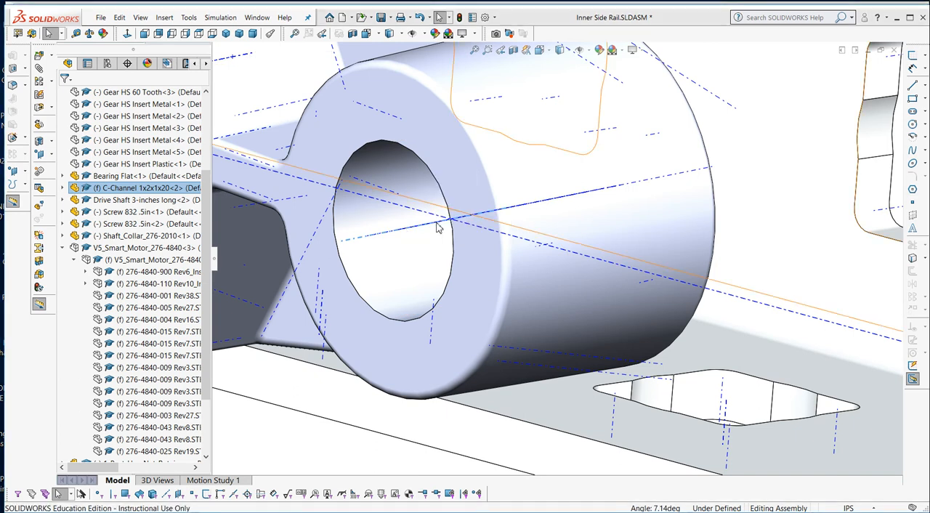
Mate the axis of the same retainer's hex pocket hole coincident with the axis of the C-channel's second-from-end middle-row hole.
{"action": "scroll", "coordinate": [451, 244], "scroll_direction": "up", "scroll_amount": 10}
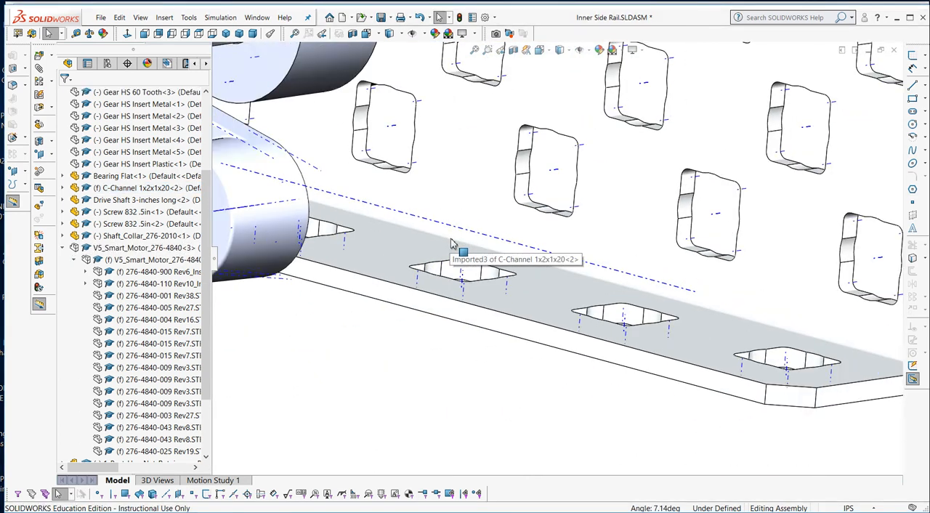
{"action": "middle_click_drag", "start_coordinate": [484, 286], "coordinate": [331, 302]}
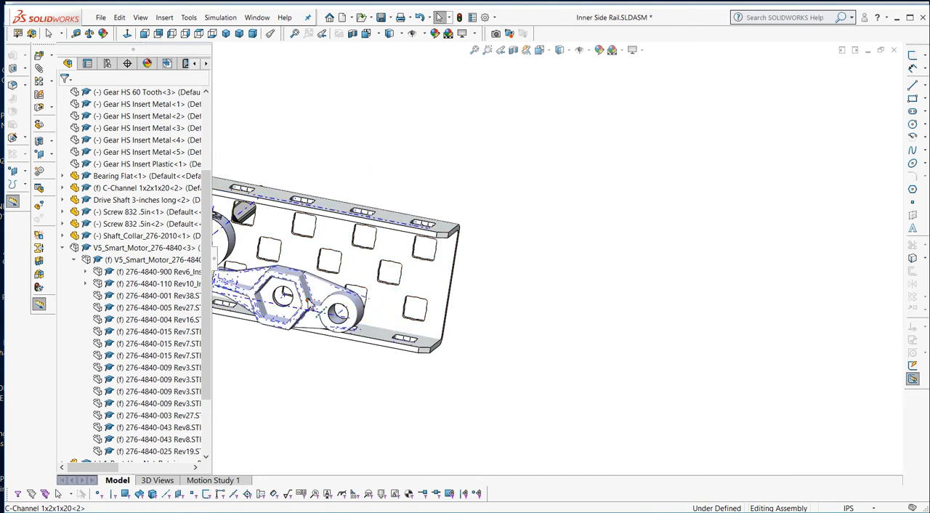
{"action": "scroll", "coordinate": [331, 302], "scroll_direction": "down", "scroll_amount": 8}
{"action": "scroll", "coordinate": [331, 302], "scroll_direction": "down", "scroll_amount": 2}
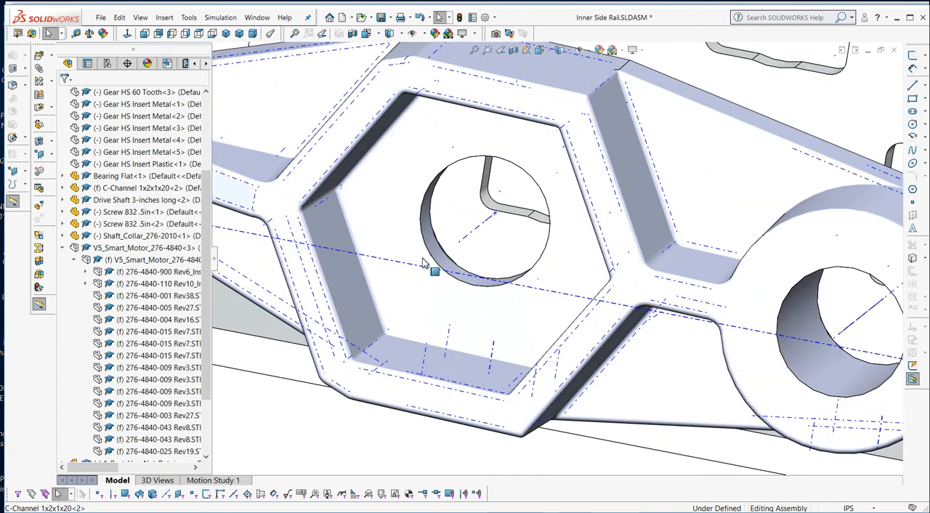
{"action": "left_click", "coordinate": [469, 241]}
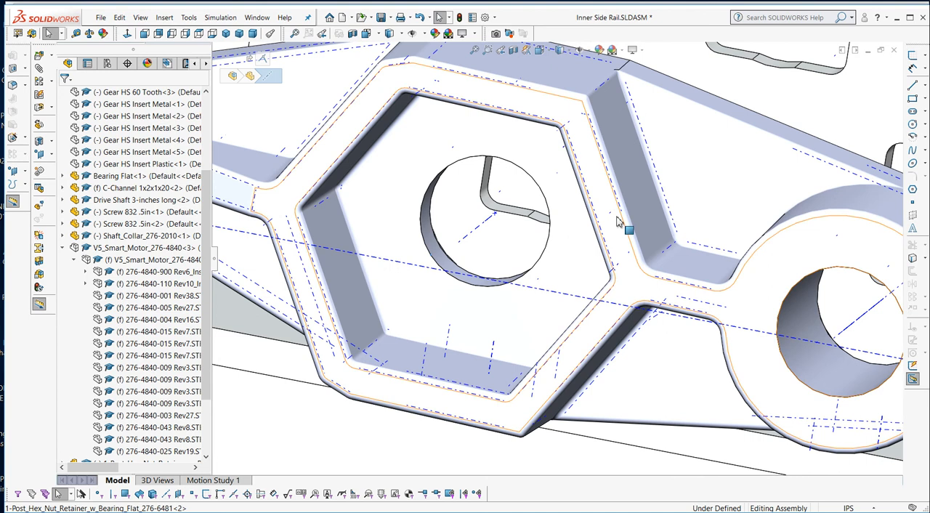
{"action": "scroll", "coordinate": [618, 237], "scroll_direction": "up", "scroll_amount": 5}
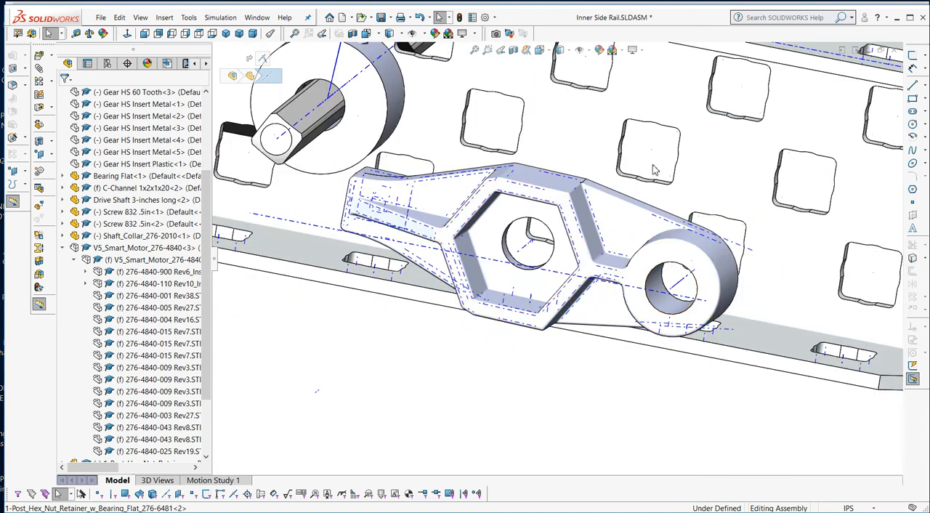
{"action": "scroll", "coordinate": [654, 169], "scroll_direction": "up", "scroll_amount": 4}
{"action": "scroll", "coordinate": [647, 196], "scroll_direction": "down", "scroll_amount": 10}
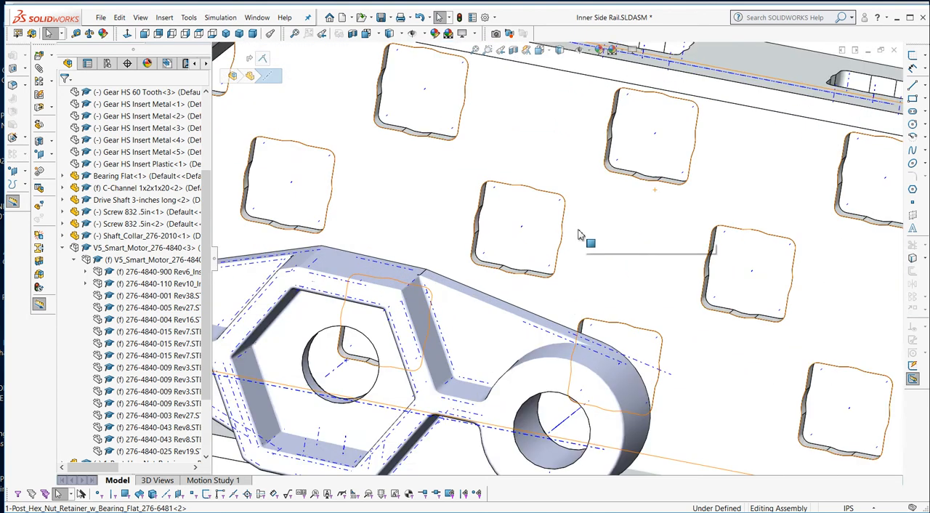
{"action": "scroll", "coordinate": [427, 226], "scroll_direction": "down", "scroll_amount": 3}
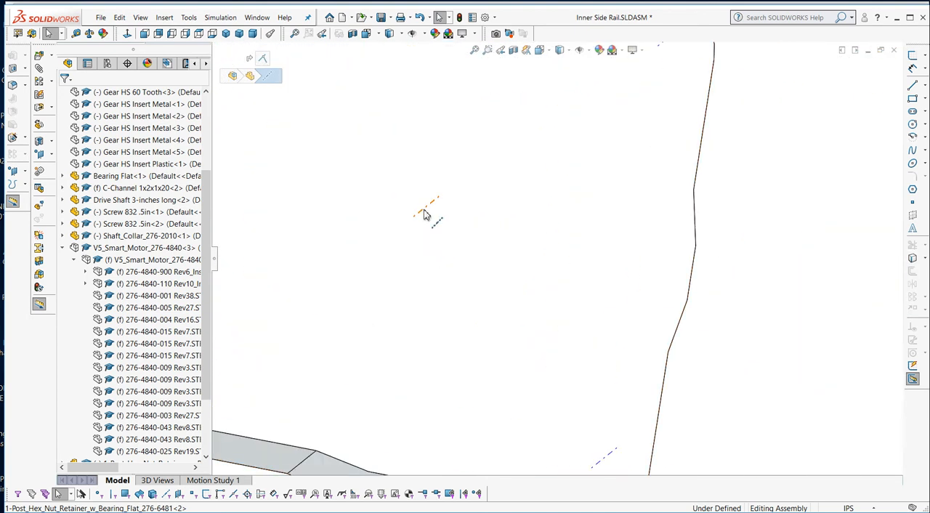
{"action": "left_click", "coordinate": [425, 215]}
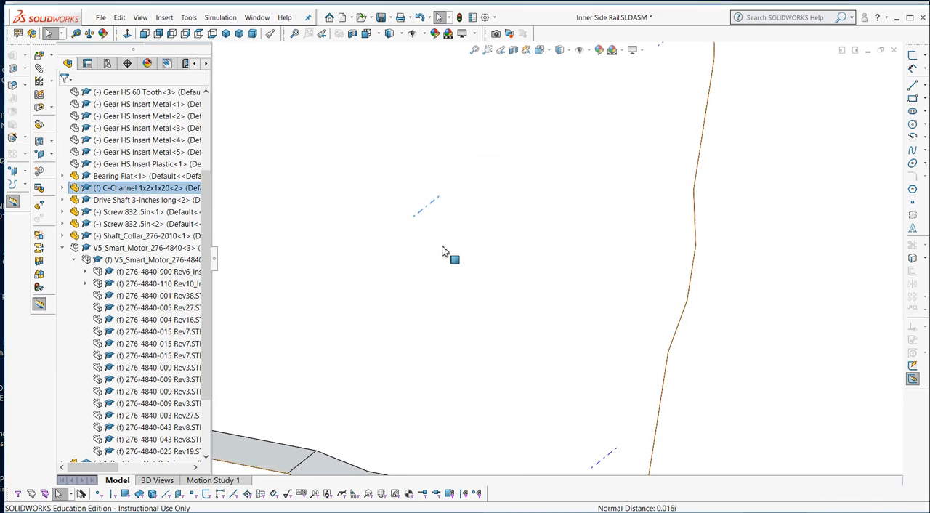
{"action": "scroll", "coordinate": [445, 252], "scroll_direction": "up", "scroll_amount": 4}
{"action": "scroll", "coordinate": [445, 251], "scroll_direction": "up", "scroll_amount": 5}
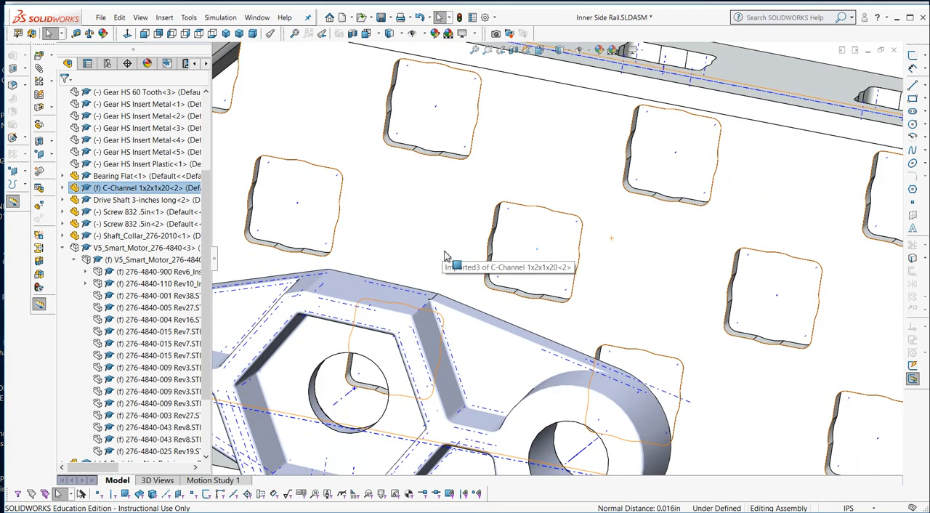
{"action": "scroll", "coordinate": [393, 356], "scroll_direction": "down", "scroll_amount": 6}
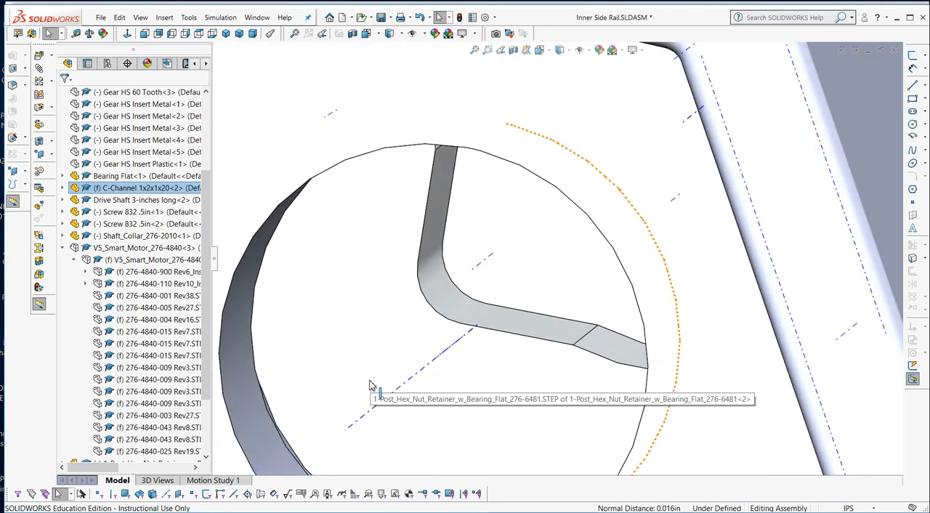
{"action": "left_click", "coordinate": [440, 360]}
{"action": "scroll", "coordinate": [466, 352], "scroll_direction": "up", "scroll_amount": 5}
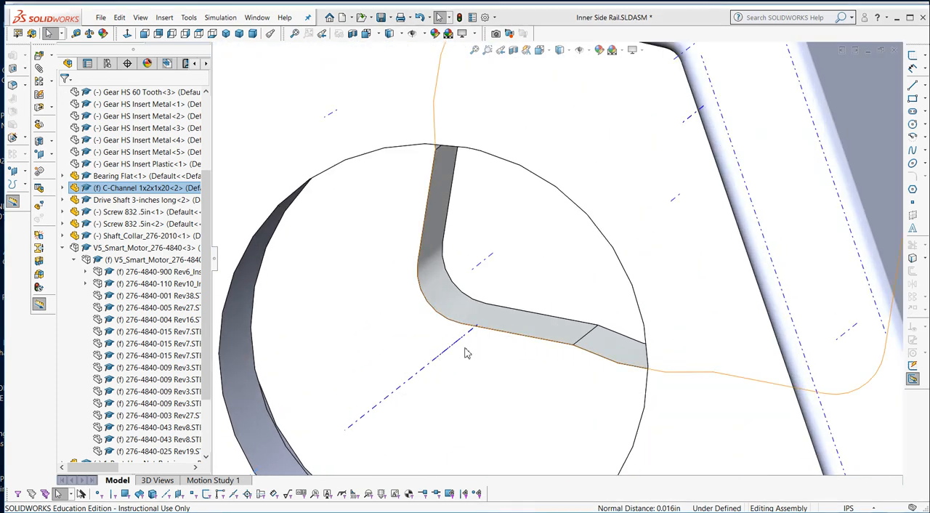
Add a coincident mate between the C-channel's inner web face and the hex nut retainer's flat back face.
{"action": "scroll", "coordinate": [465, 352], "scroll_direction": "up", "scroll_amount": 10}
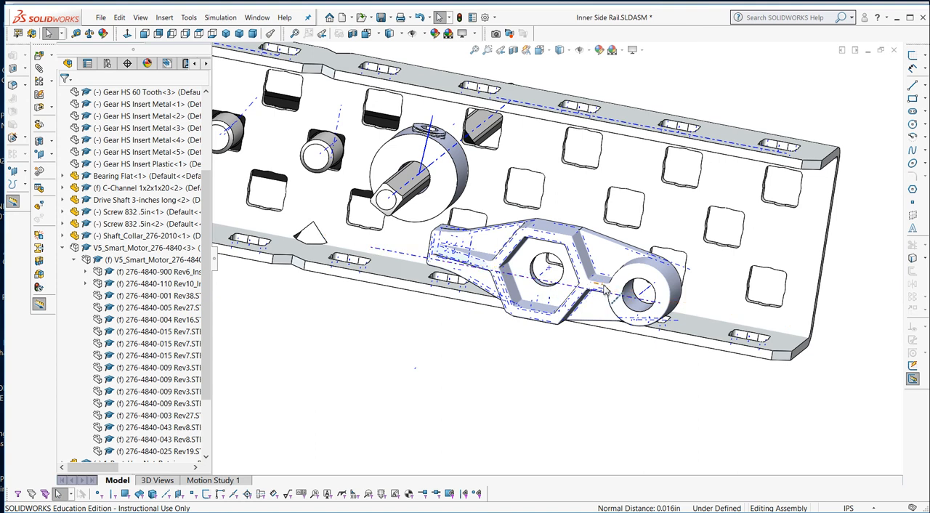
{"action": "left_click", "coordinate": [556, 234]}
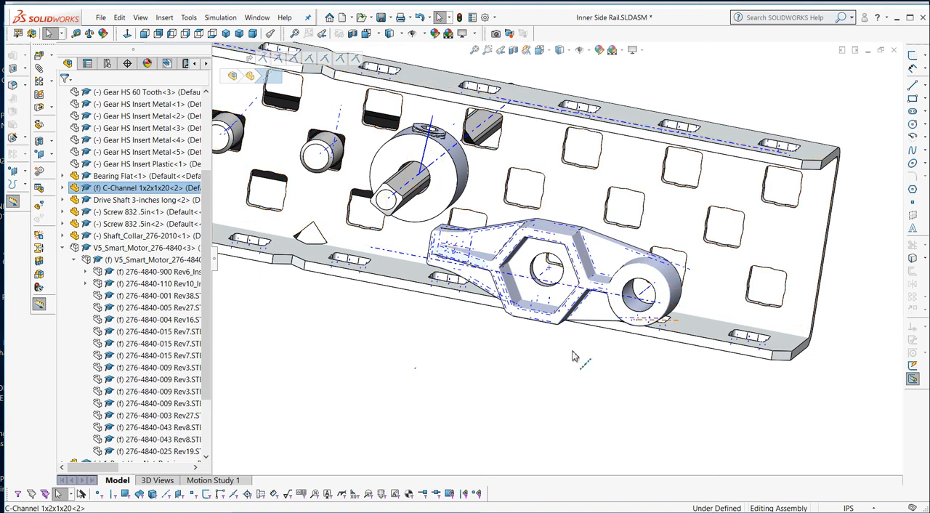
{"action": "left_click", "coordinate": [472, 379]}
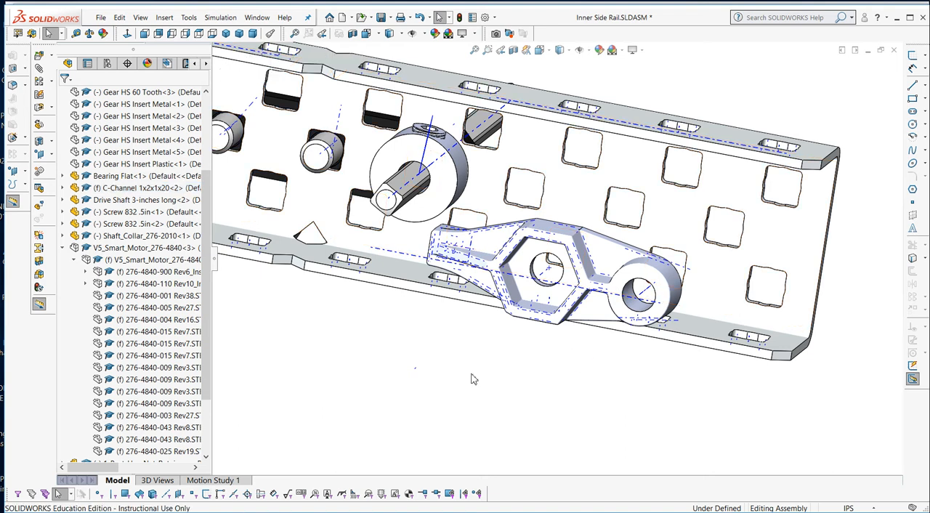
{"action": "left_click", "coordinate": [724, 285]}
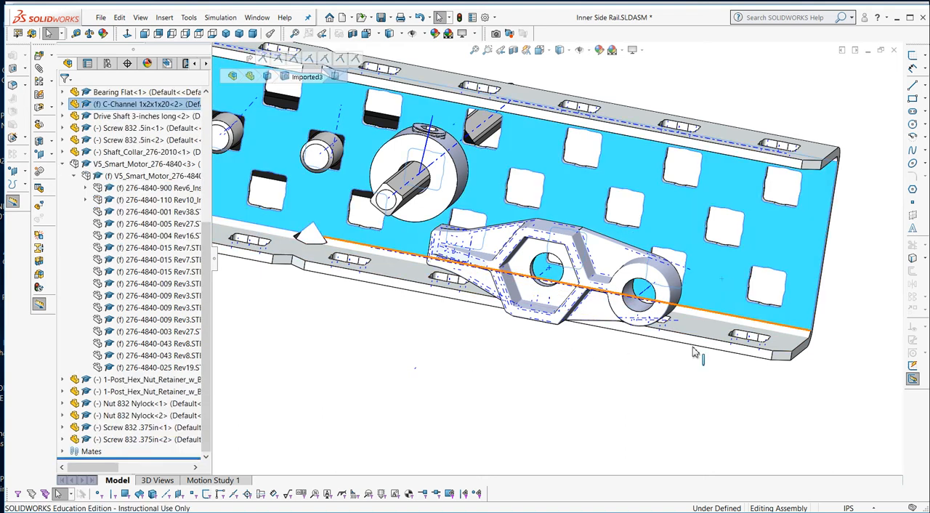
{"action": "middle_click_drag", "start_coordinate": [614, 417], "coordinate": [496, 409]}
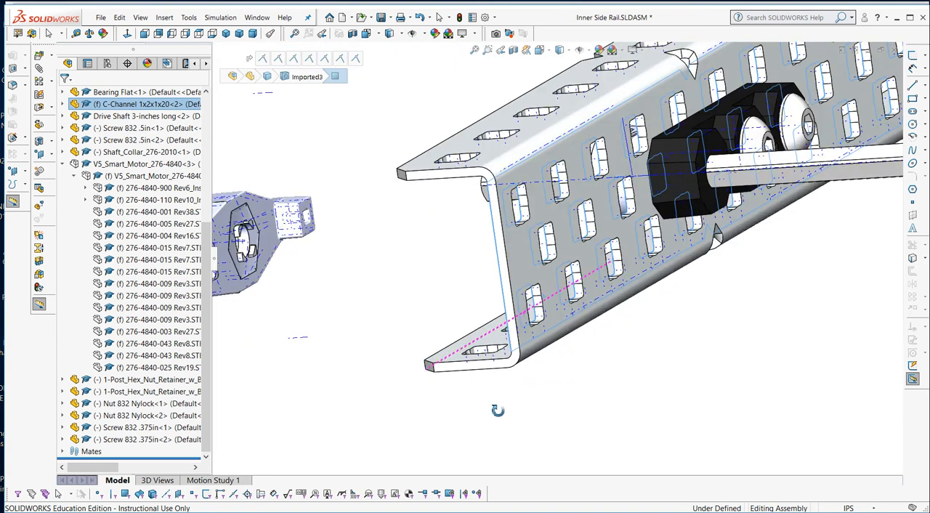
{"action": "middle_click_drag", "start_coordinate": [389, 311], "coordinate": [372, 317]}
{"action": "scroll", "coordinate": [424, 301], "scroll_direction": "down", "scroll_amount": 3}
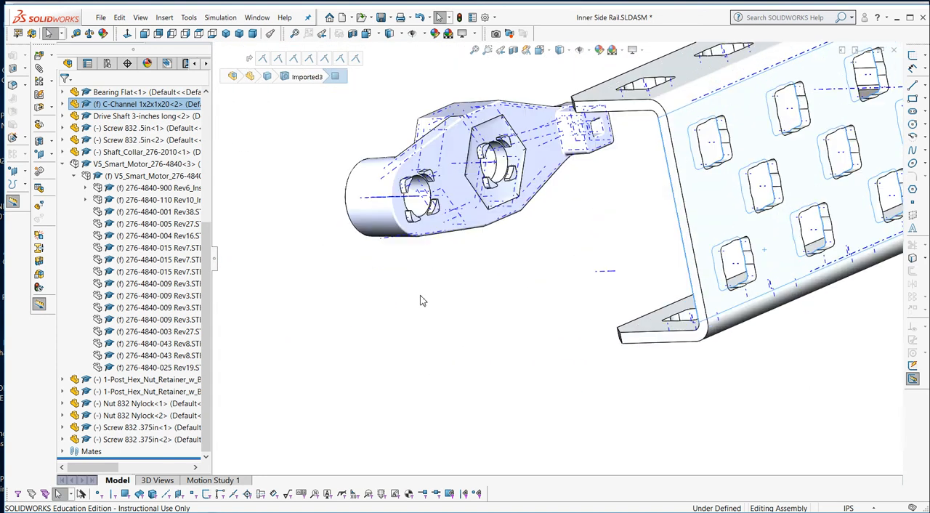
{"action": "left_click", "coordinate": [475, 220]}
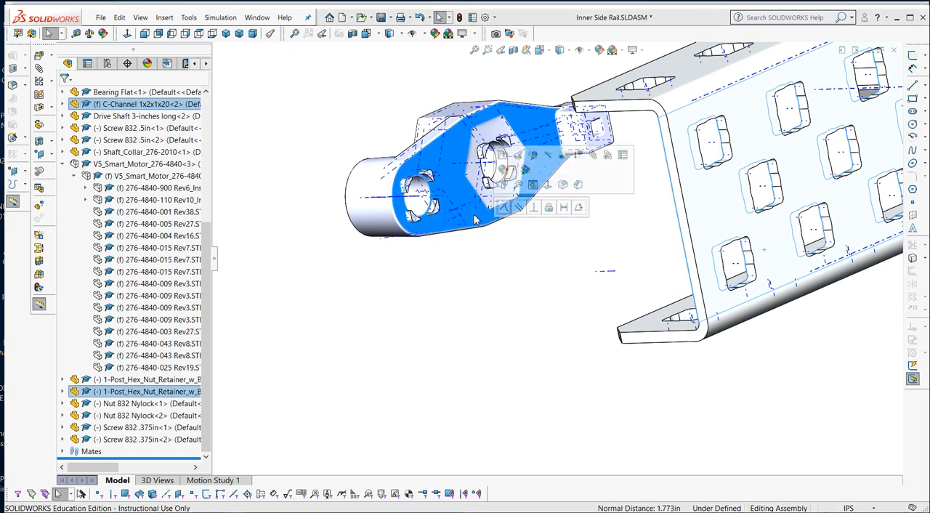
{"action": "left_click", "coordinate": [505, 209]}
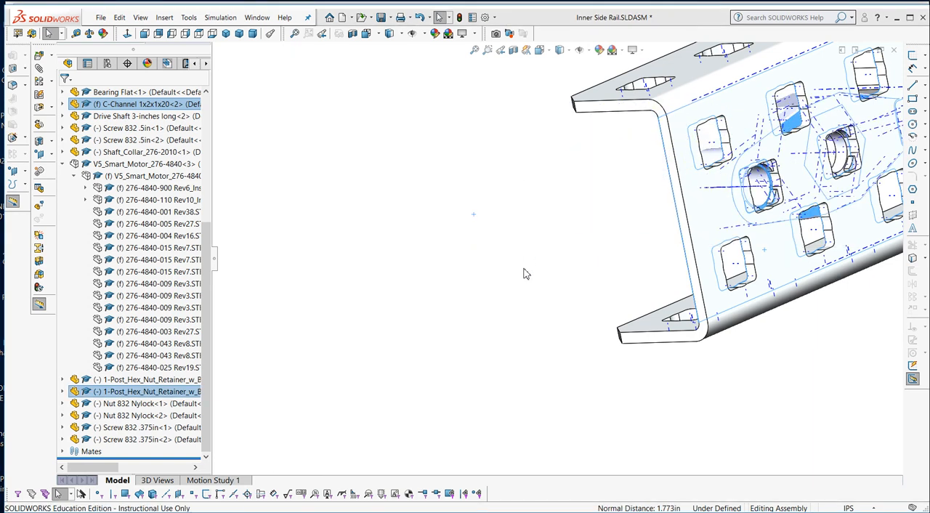
{"action": "middle_click_drag", "start_coordinate": [524, 279], "coordinate": [587, 250]}
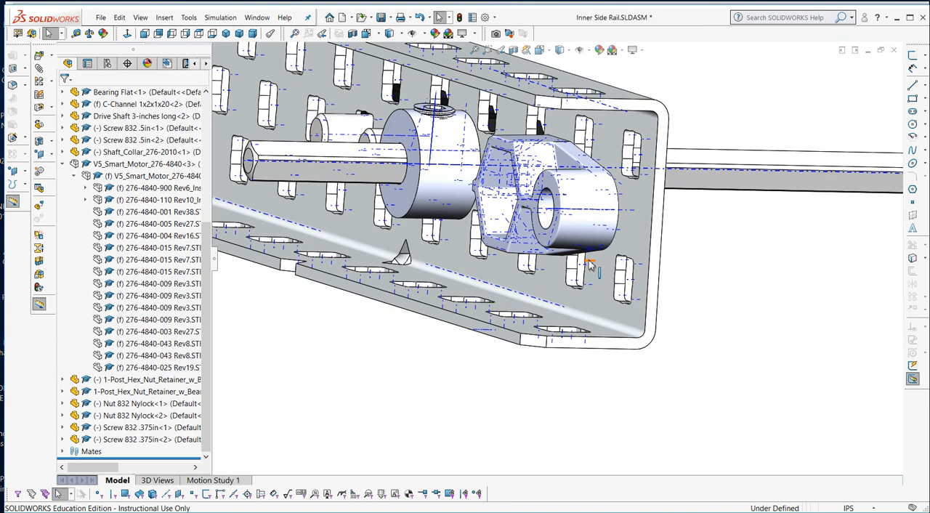
{"action": "scroll", "coordinate": [590, 264], "scroll_direction": "up", "scroll_amount": 6}
{"action": "middle_click_drag", "start_coordinate": [561, 300], "coordinate": [587, 302]}
{"action": "scroll", "coordinate": [480, 314], "scroll_direction": "up", "scroll_amount": 5}
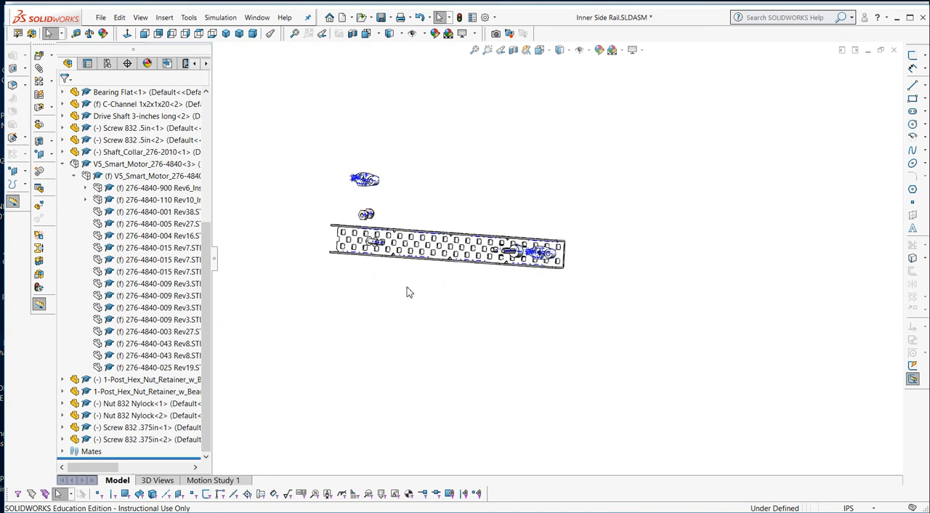
Move and rotate the loose hex nut retainer above the C-channel so its round post faces the channel's open far end.
{"action": "scroll", "coordinate": [407, 293], "scroll_direction": "down", "scroll_amount": 3}
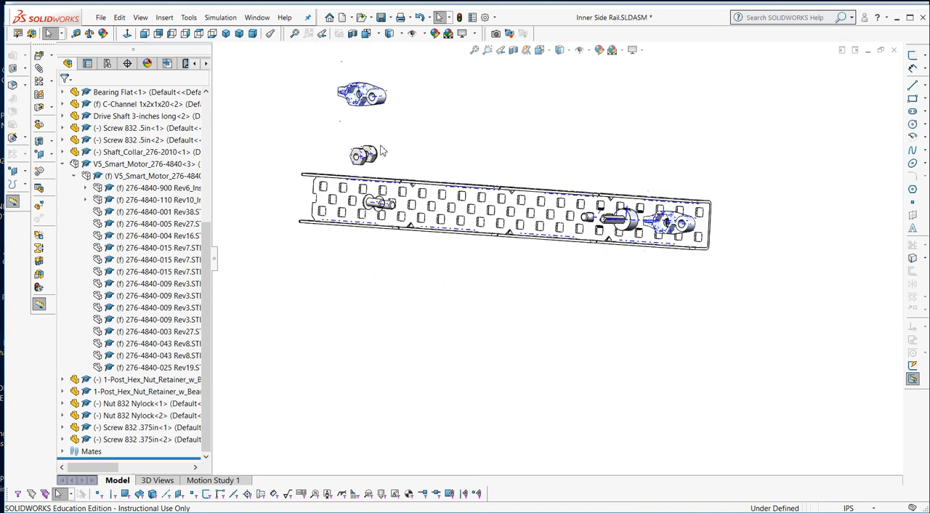
{"action": "middle_click_drag", "start_coordinate": [380, 151], "coordinate": [399, 139]}
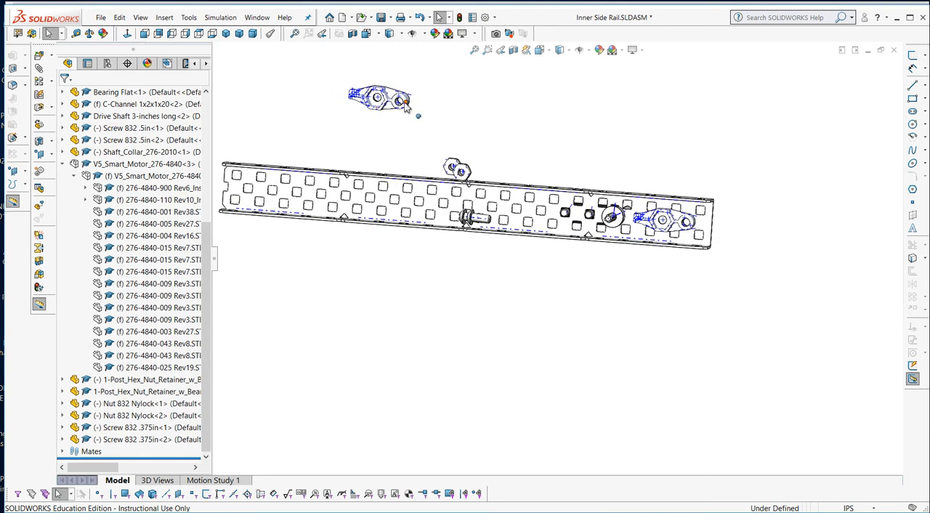
{"action": "left_click", "coordinate": [380, 115]}
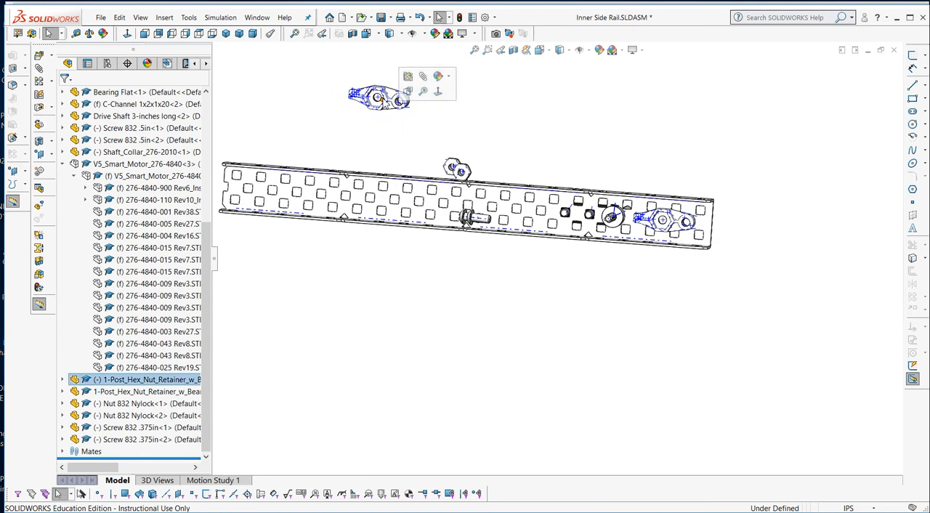
{"action": "key", "text": "Escape"}
{"action": "right_click_drag", "start_coordinate": [381, 115], "coordinate": [298, 229]}
{"action": "right_click_drag", "start_coordinate": [381, 101], "coordinate": [375, 149]}
{"action": "scroll", "coordinate": [347, 113], "scroll_direction": "down", "scroll_amount": 6}
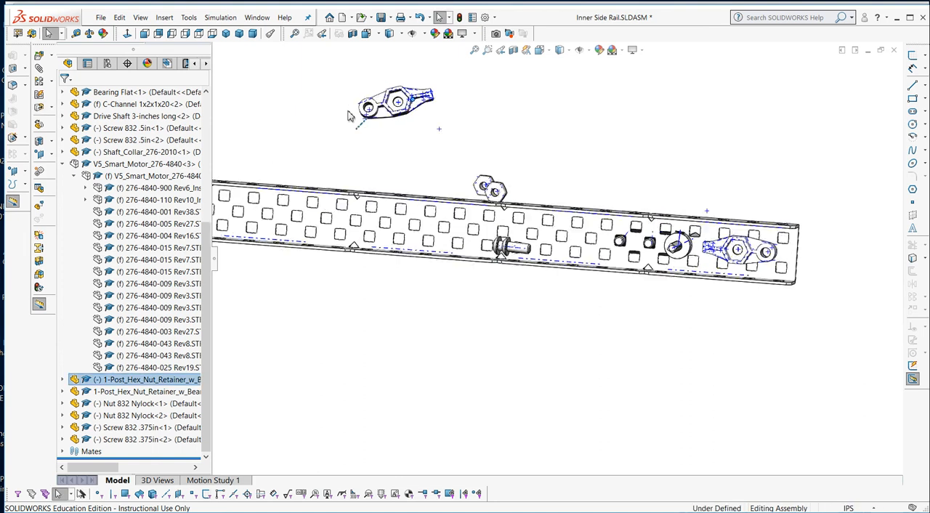
Add a coincident mate between the loose retainer's round post axis and the third full middle-row hole axis from the C-channel's far end.
{"action": "scroll", "coordinate": [420, 169], "scroll_direction": "down", "scroll_amount": 4}
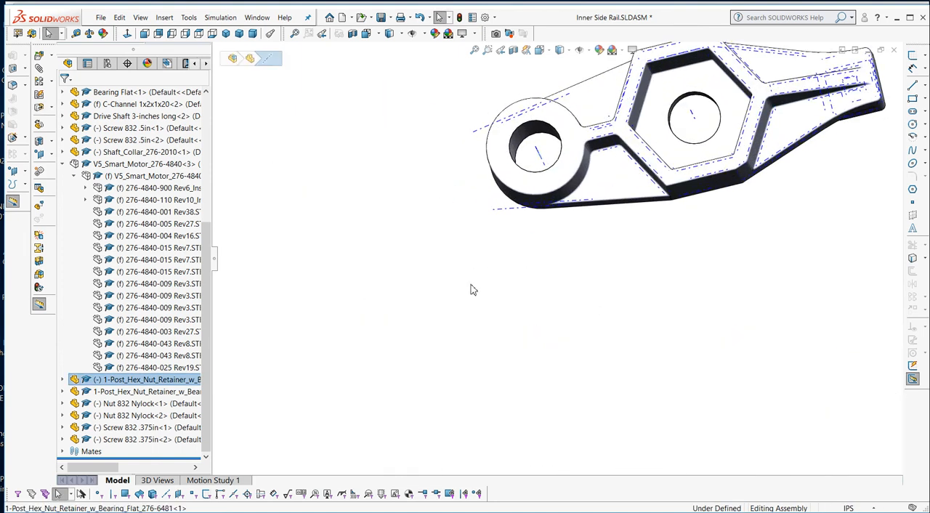
{"action": "scroll", "coordinate": [471, 290], "scroll_direction": "up", "scroll_amount": 8}
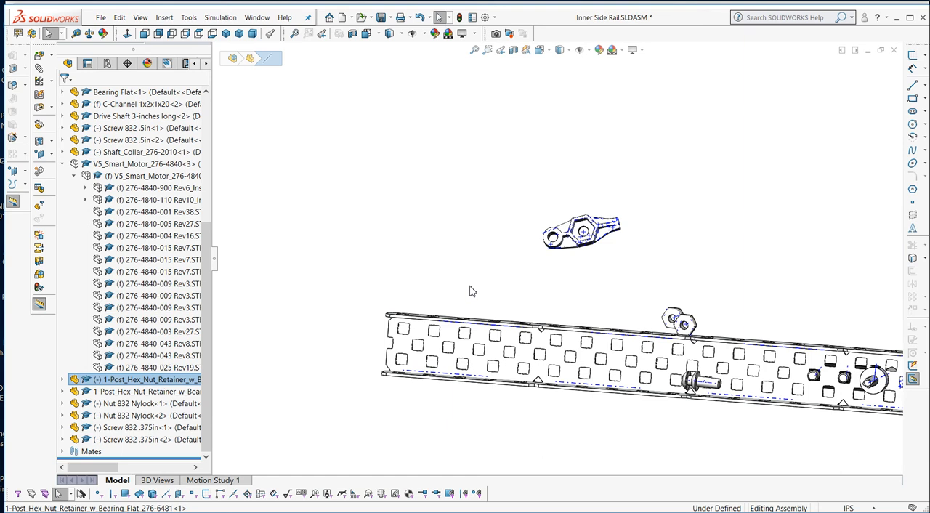
{"action": "scroll", "coordinate": [483, 325], "scroll_direction": "down", "scroll_amount": 8}
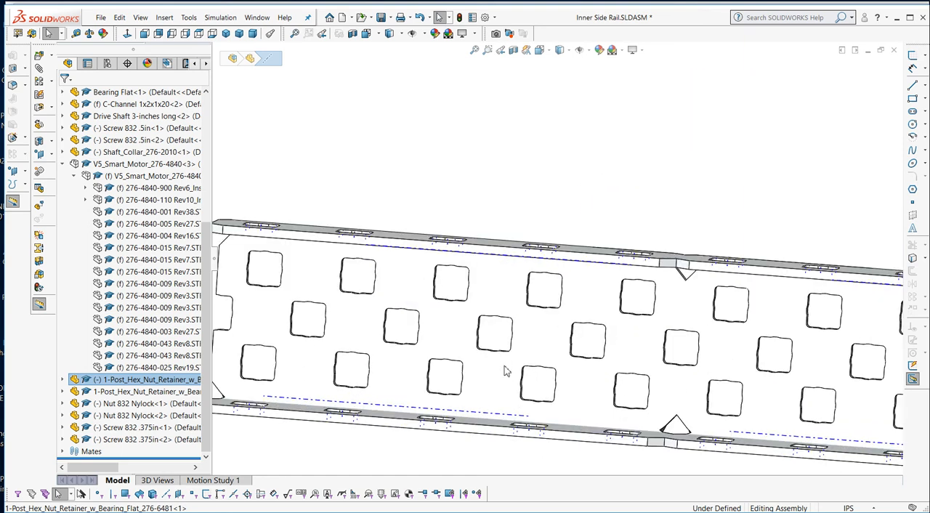
{"action": "scroll", "coordinate": [509, 355], "scroll_direction": "down", "scroll_amount": 10}
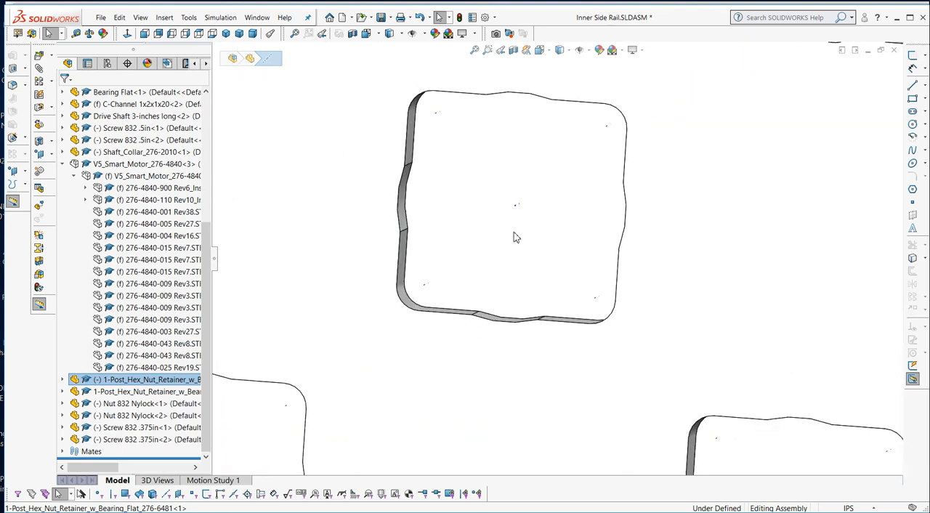
{"action": "scroll", "coordinate": [532, 216], "scroll_direction": "down", "scroll_amount": 3}
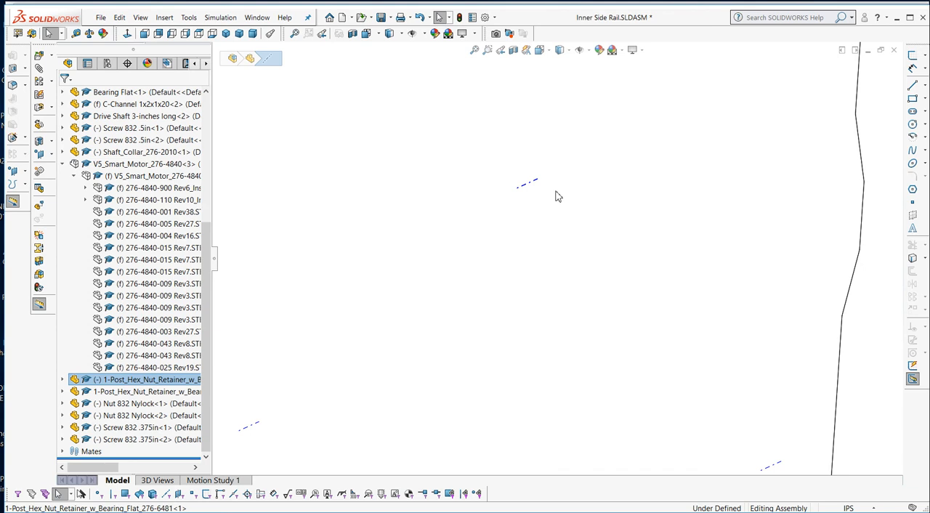
{"action": "left_click", "coordinate": [537, 187]}
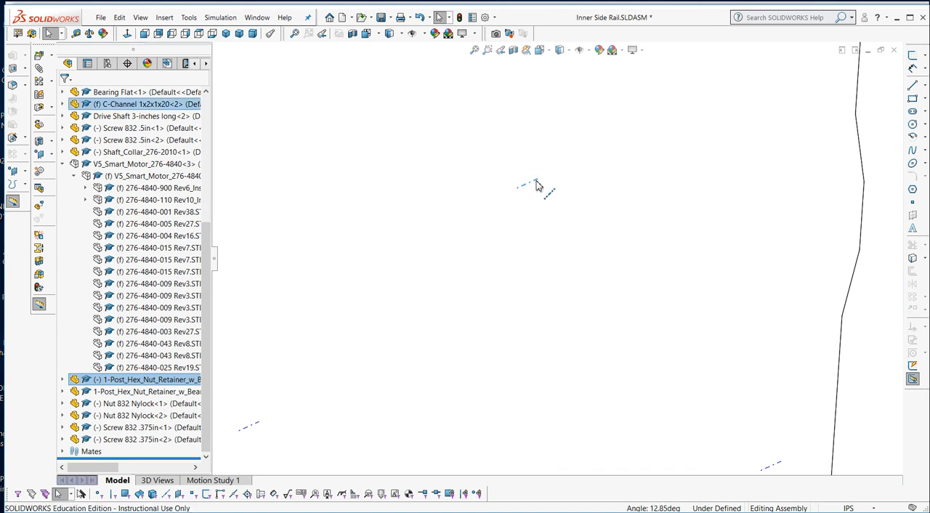
{"action": "left_click", "coordinate": [563, 176]}
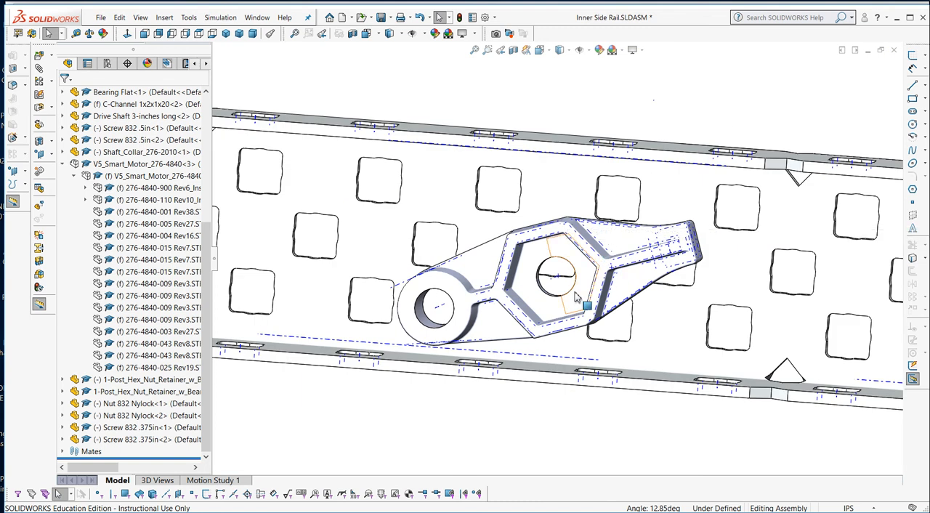
Mate the second retainer's hex pocket hole axis coincident with the axis of the next middle-row hole inward on the C-channel.
{"action": "mouse_move", "coordinate": [568, 301]}
{"action": "middle_mouse_down"}
{"action": "mouse_move", "coordinate": [558, 330]}
{"action": "mouse_move", "coordinate": [572, 283]}
{"action": "mouse_move", "coordinate": [558, 304]}
{"action": "middle_mouse_up"}
{"action": "scroll", "coordinate": [560, 301], "scroll_direction": "down", "scroll_amount": 8}
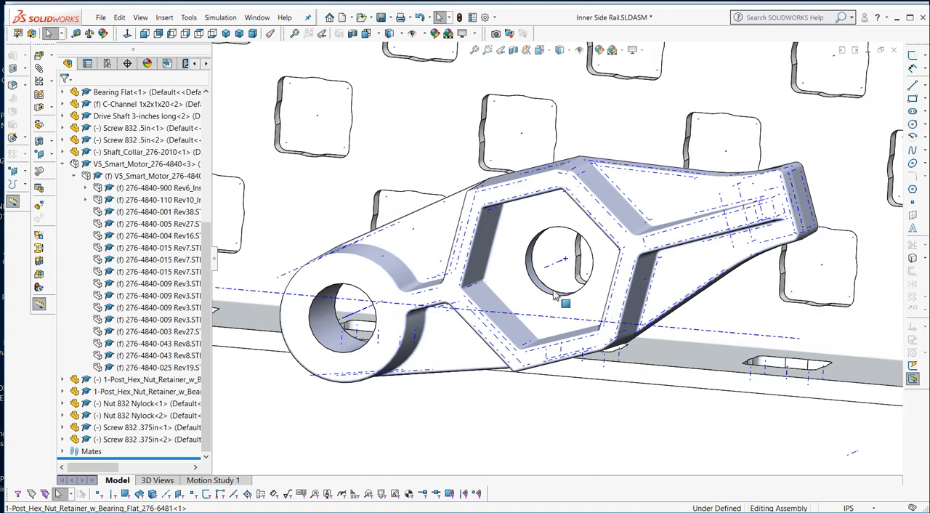
{"action": "left_click", "coordinate": [554, 263]}
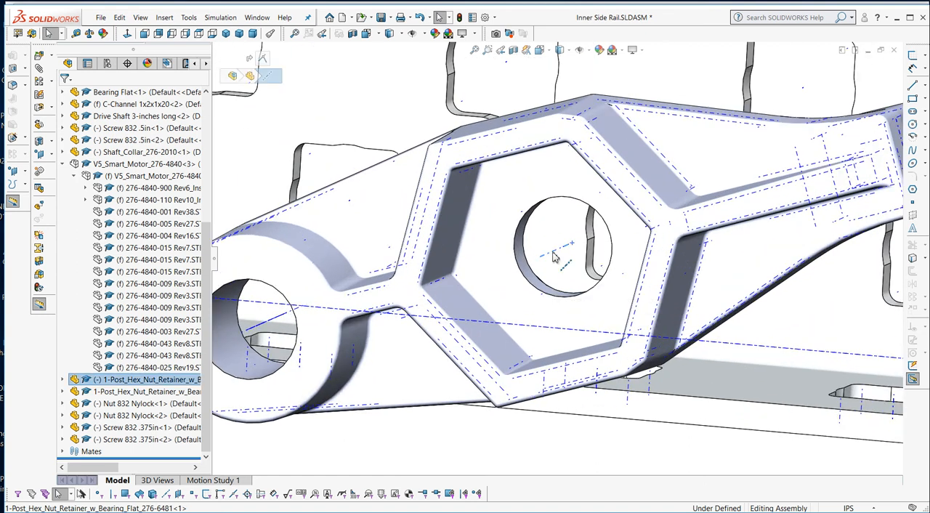
{"action": "scroll", "coordinate": [554, 263], "scroll_direction": "up", "scroll_amount": 5}
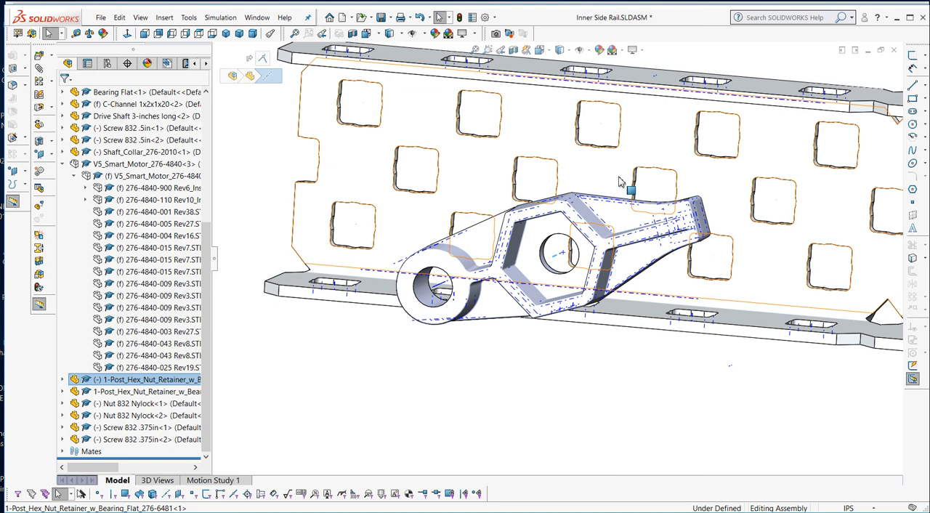
{"action": "scroll", "coordinate": [772, 204], "scroll_direction": "down", "scroll_amount": 5}
{"action": "scroll", "coordinate": [763, 218], "scroll_direction": "down", "scroll_amount": 8}
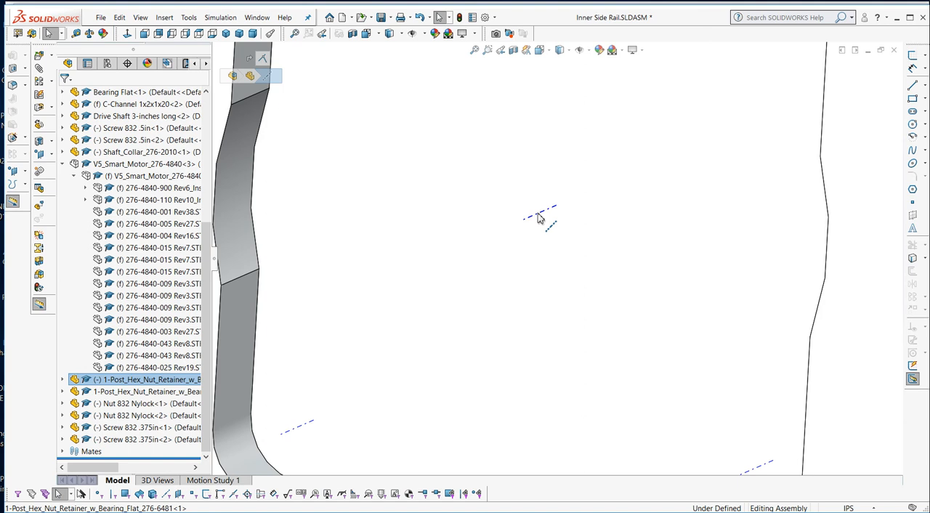
{"action": "left_click", "coordinate": [539, 218], "text": "ctrl"}
{"action": "left_click", "coordinate": [569, 207]}
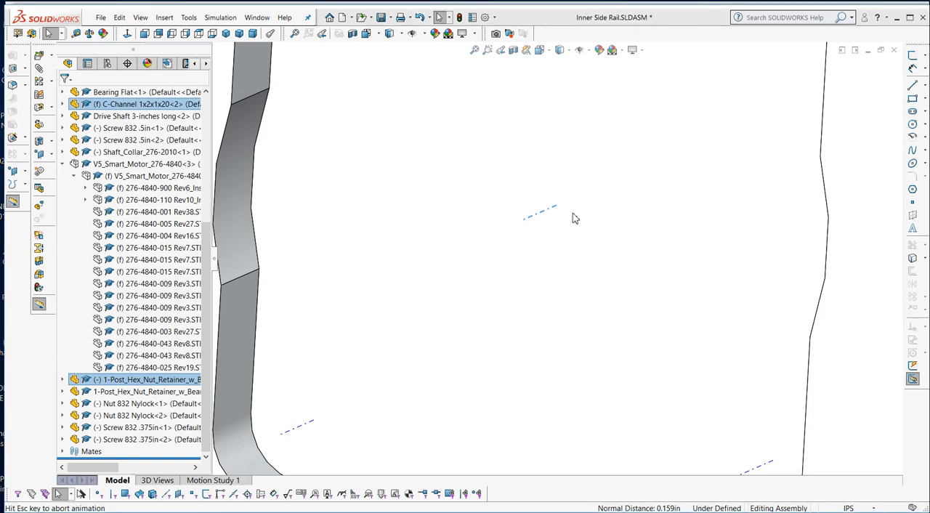
Add a coincident mate between the C-channel's inner web face and the second retainer's flat back face.
{"action": "scroll", "coordinate": [587, 243], "scroll_direction": "up", "scroll_amount": 6}
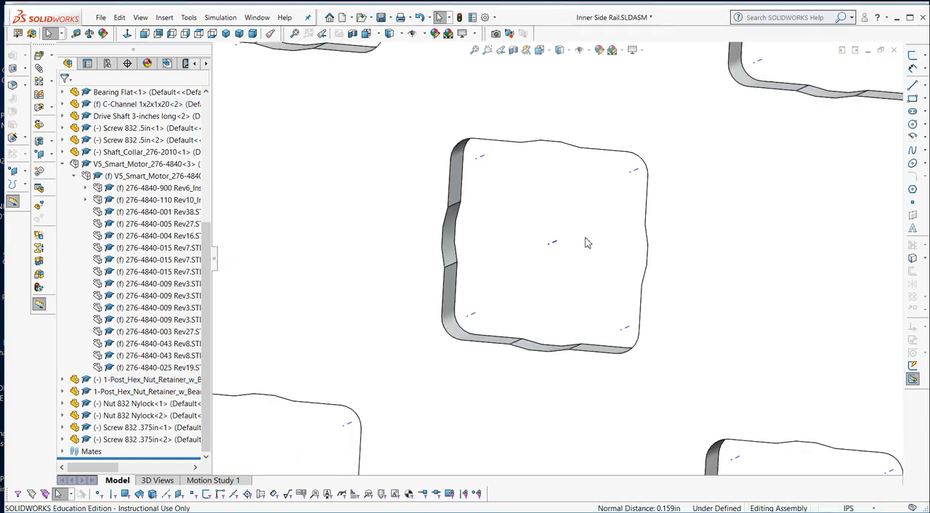
{"action": "scroll", "coordinate": [587, 243], "scroll_direction": "up", "scroll_amount": 5}
{"action": "middle_click_drag", "start_coordinate": [585, 246], "coordinate": [551, 254]}
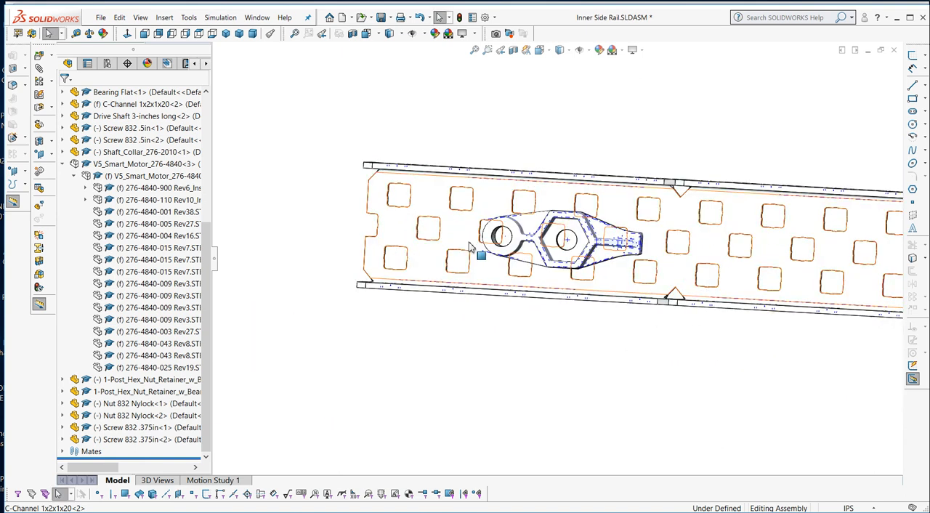
{"action": "left_click", "coordinate": [423, 200]}
{"action": "middle_click_drag", "start_coordinate": [497, 193], "coordinate": [375, 170]}
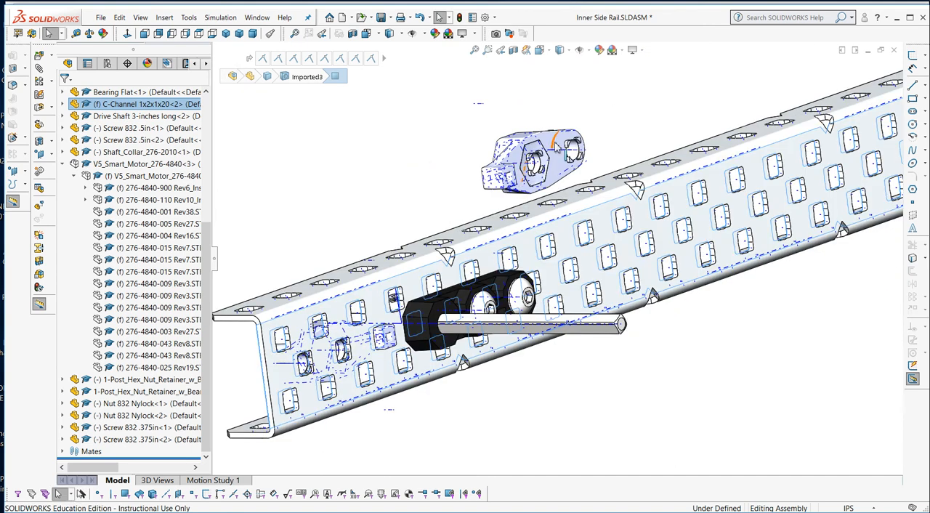
{"action": "scroll", "coordinate": [557, 152], "scroll_direction": "up", "scroll_amount": 8}
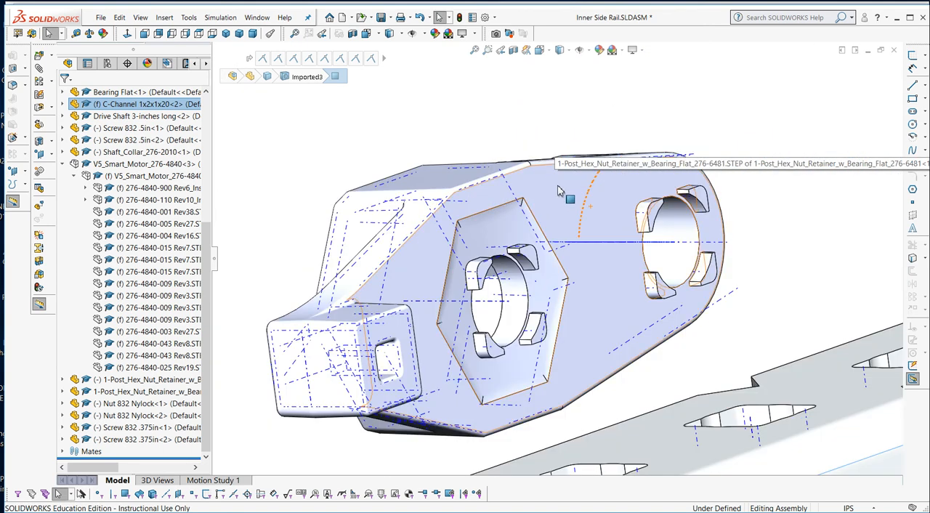
{"action": "left_click", "coordinate": [558, 191]}
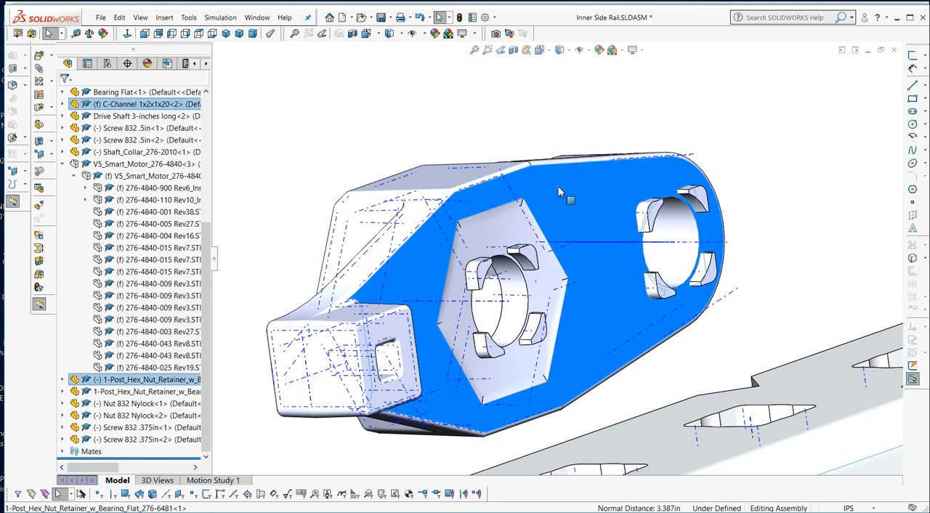
{"action": "left_click", "coordinate": [589, 180]}
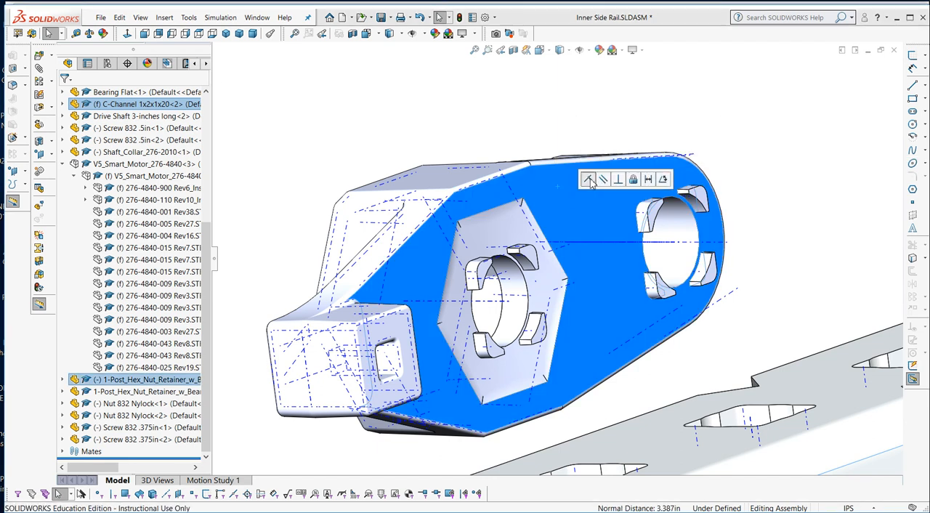
{"action": "scroll", "coordinate": [583, 192], "scroll_direction": "up", "scroll_amount": 5}
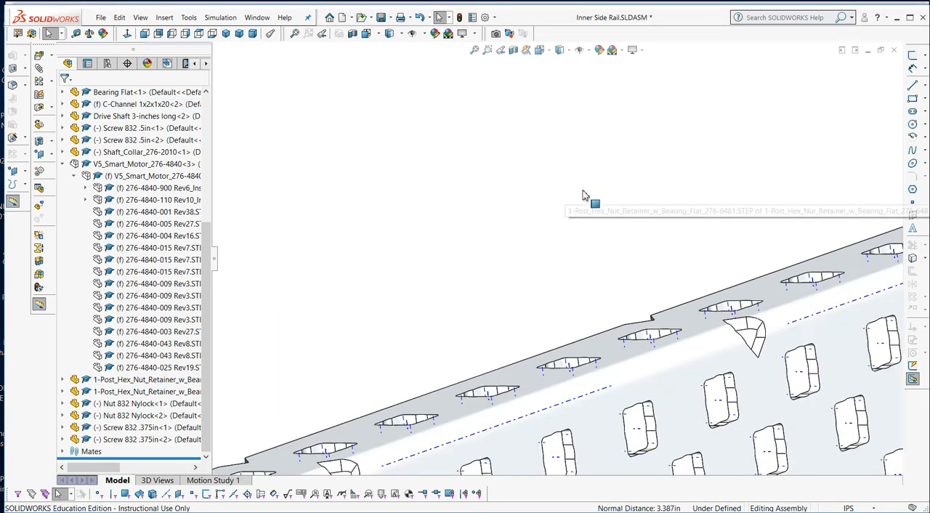
Compare both retainers' placement on the C-channel with step 2 of the Basebot build instructions PDF in Adobe Acrobat, returning to the SolidWorks assembly.
{"action": "middle_click_drag", "start_coordinate": [543, 347], "coordinate": [586, 216]}
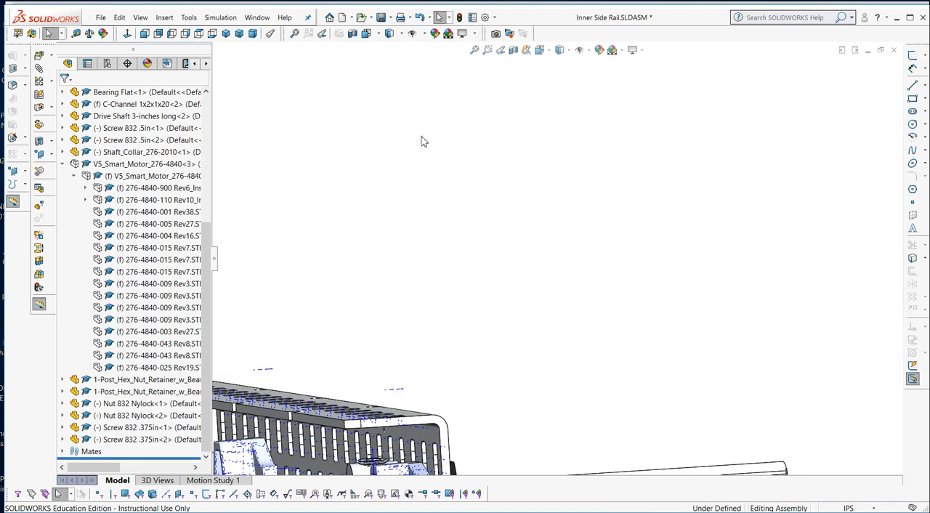
{"action": "left_click", "coordinate": [239, 33]}
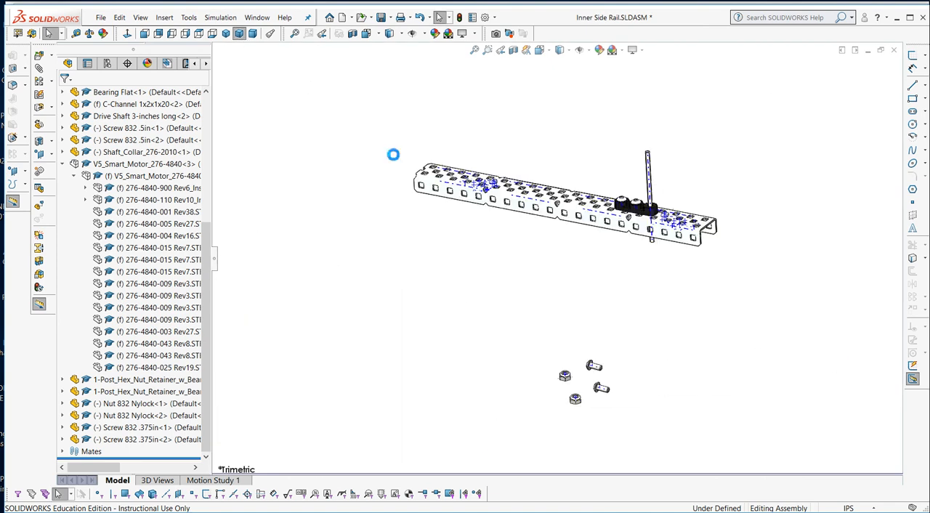
{"action": "middle_click_drag", "start_coordinate": [489, 240], "coordinate": [476, 135]}
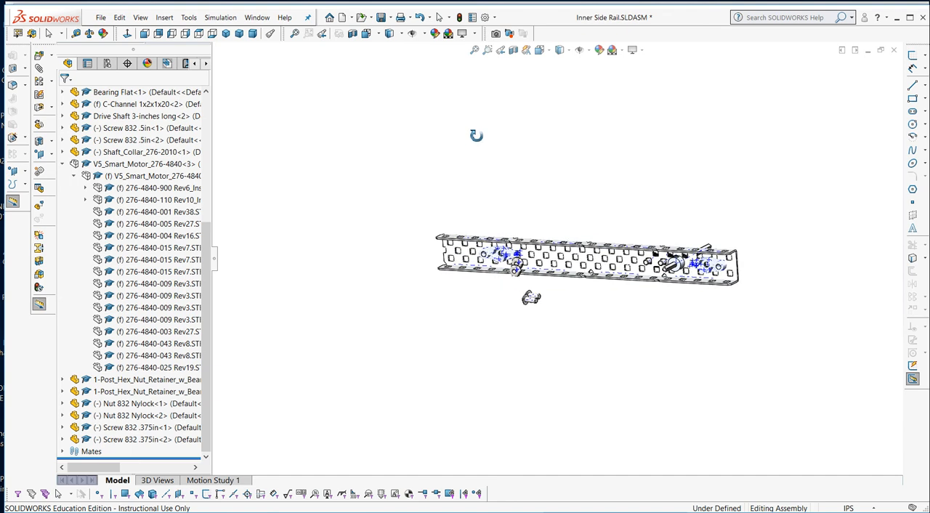
{"action": "scroll", "coordinate": [537, 247], "scroll_direction": "down", "scroll_amount": 3}
{"action": "scroll", "coordinate": [537, 248], "scroll_direction": "down", "scroll_amount": 4}
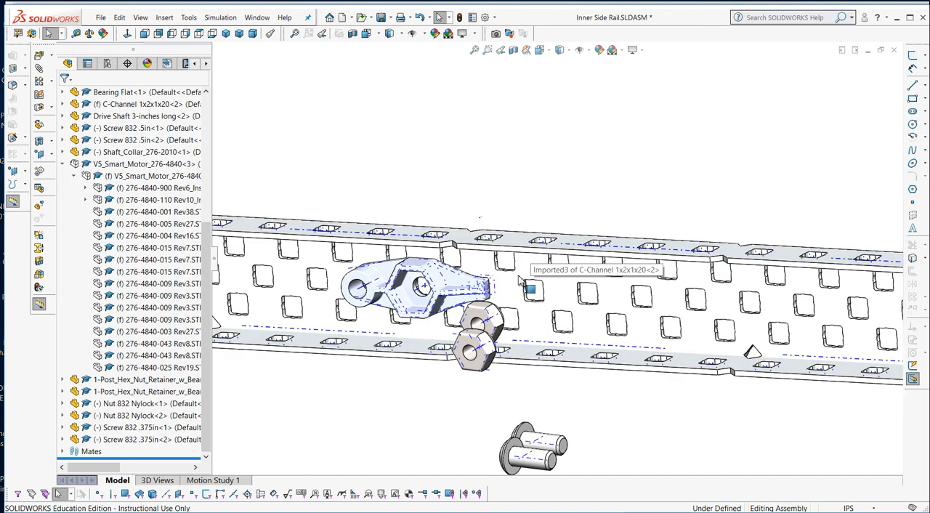
{"action": "mouse_move", "coordinate": [520, 272]}
{"action": "middle_mouse_down"}
{"action": "mouse_move", "coordinate": [525, 241]}
{"action": "mouse_move", "coordinate": [511, 264]}
{"action": "mouse_move", "coordinate": [527, 274]}
{"action": "middle_mouse_up"}
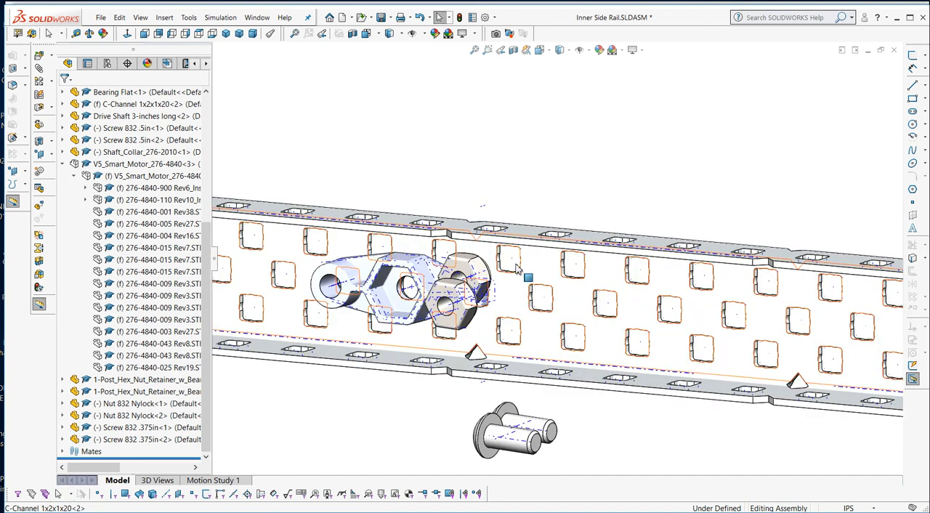
{"action": "scroll", "coordinate": [494, 273], "scroll_direction": "up", "scroll_amount": 5}
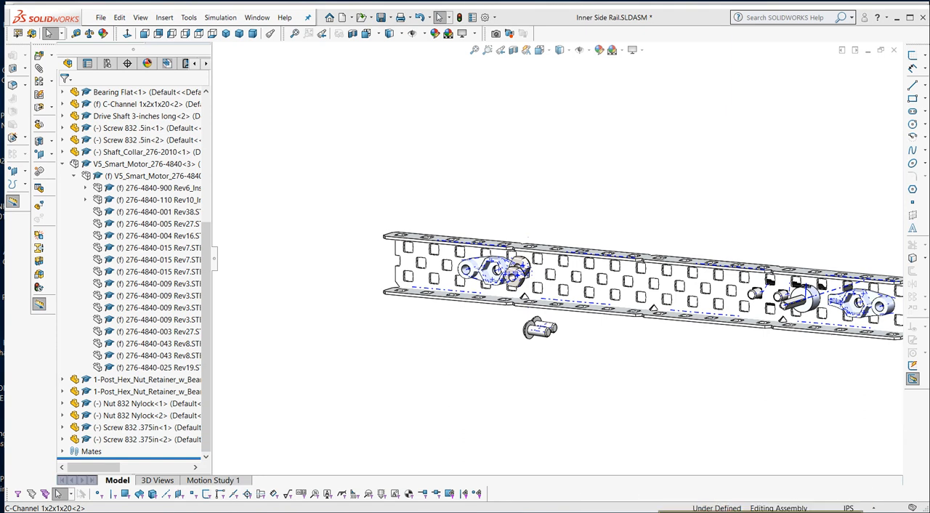
{"action": "key", "text": "alt+Tab"}
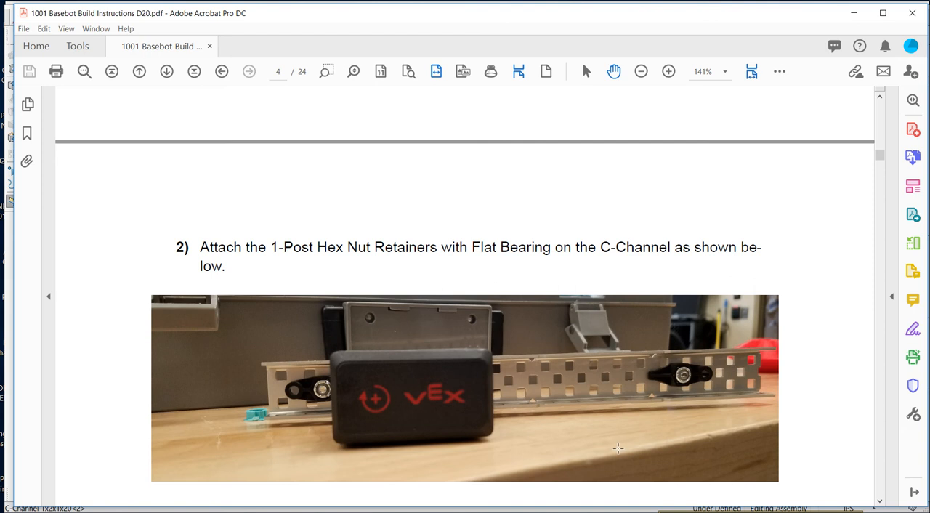
{"action": "left_click", "coordinate": [533, 512]}
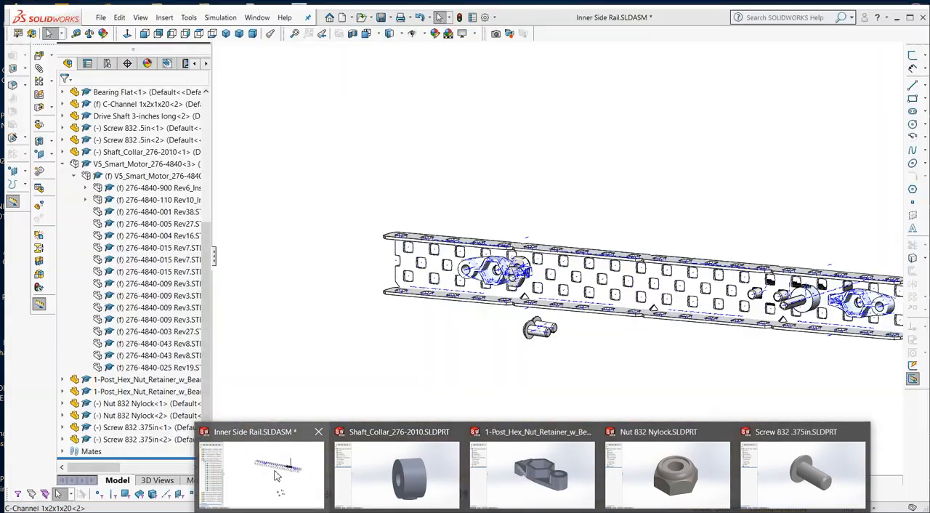
{"action": "left_click", "coordinate": [273, 474]}
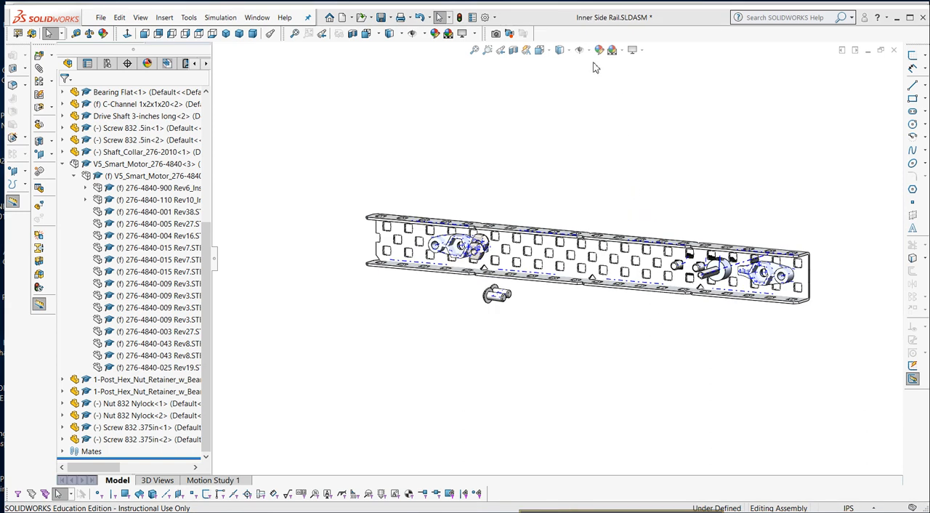
Turn off the display of temporary axes throughout the assembly.
{"action": "left_click", "coordinate": [579, 49]}
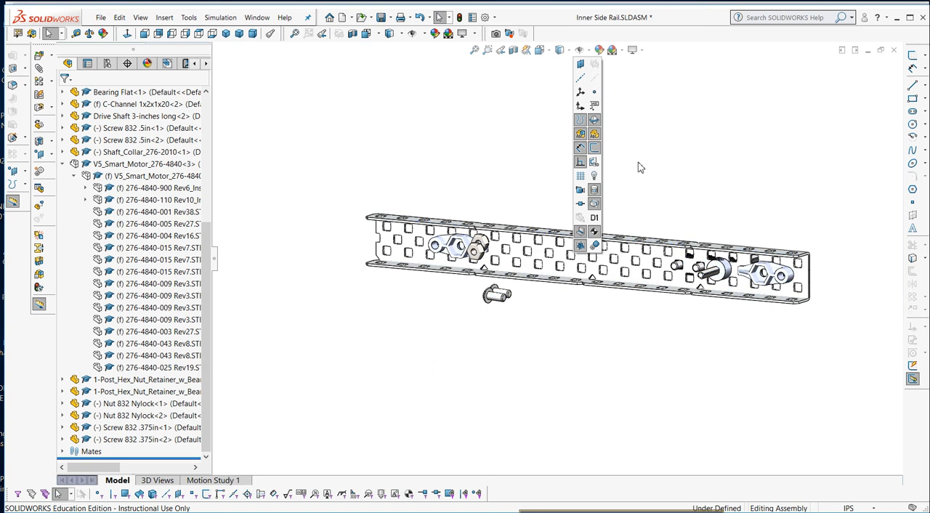
{"action": "scroll", "coordinate": [618, 208], "scroll_direction": "down", "scroll_amount": 3}
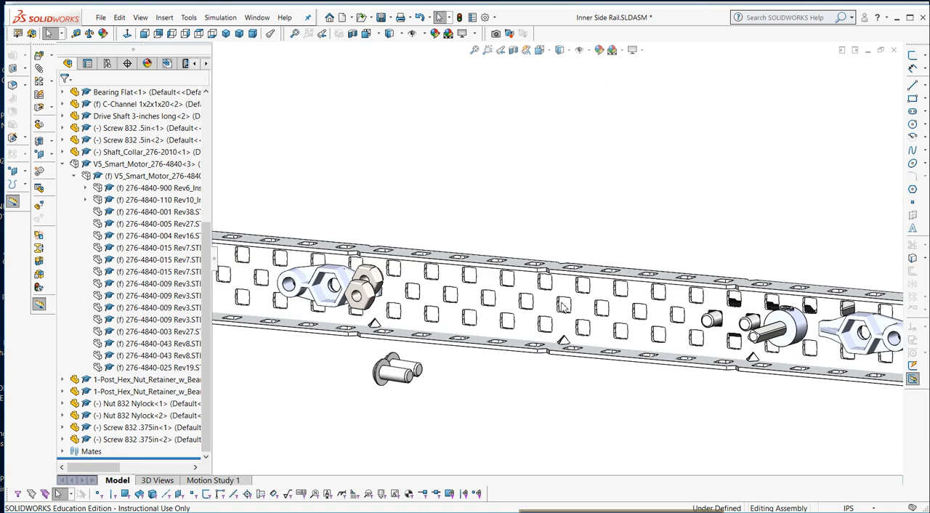
{"action": "scroll", "coordinate": [509, 314], "scroll_direction": "up", "scroll_amount": 3}
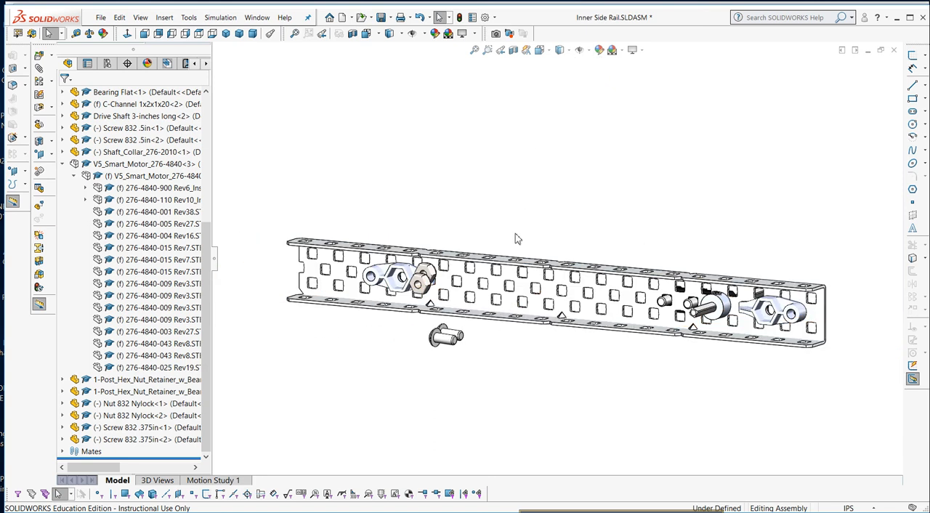
Try the Backdrop - Grey with Overhead Light scene on the assembly and restore the Plain White scene.
{"action": "left_click", "coordinate": [622, 50]}
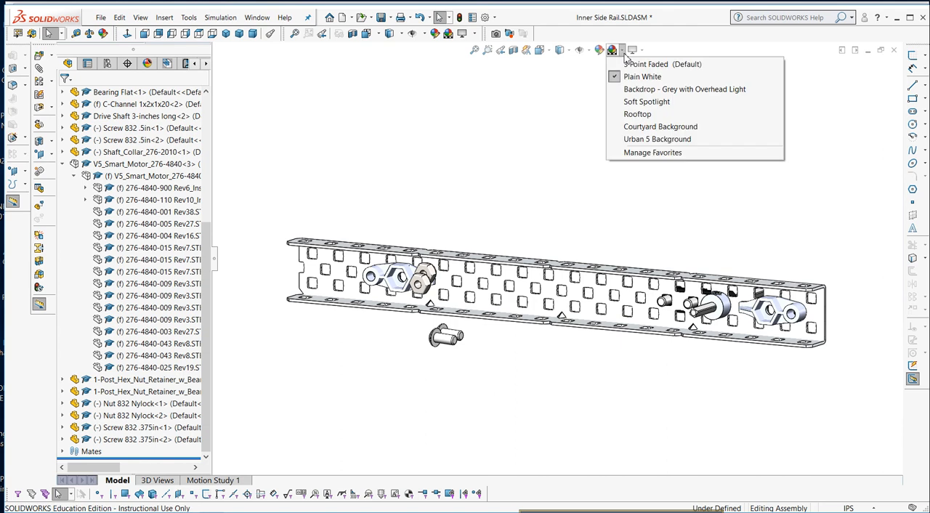
{"action": "left_click", "coordinate": [642, 90]}
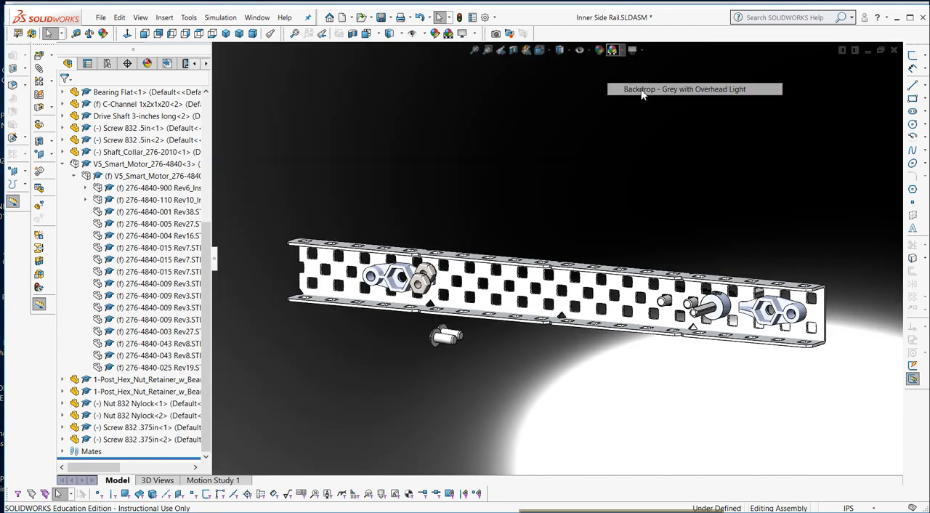
{"action": "left_click", "coordinate": [615, 50]}
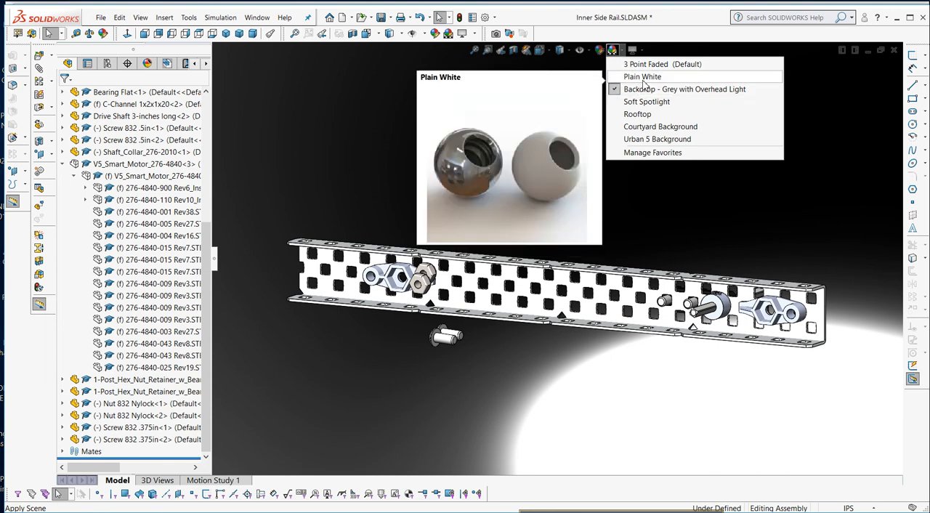
{"action": "left_click", "coordinate": [643, 77]}
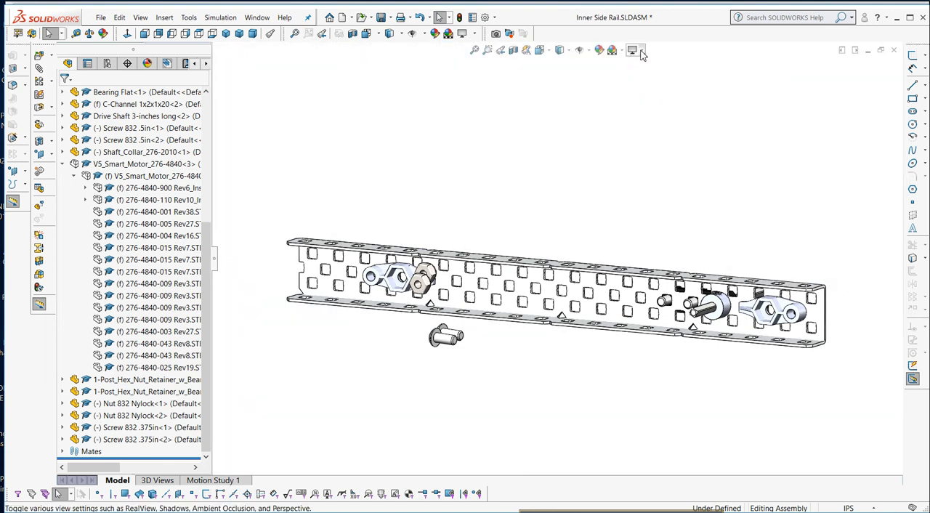
{"action": "left_click", "coordinate": [641, 51]}
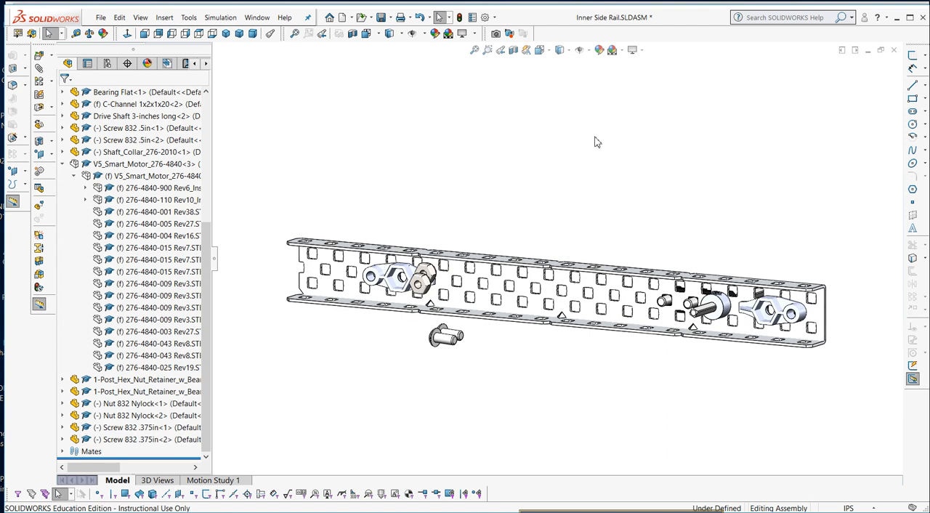